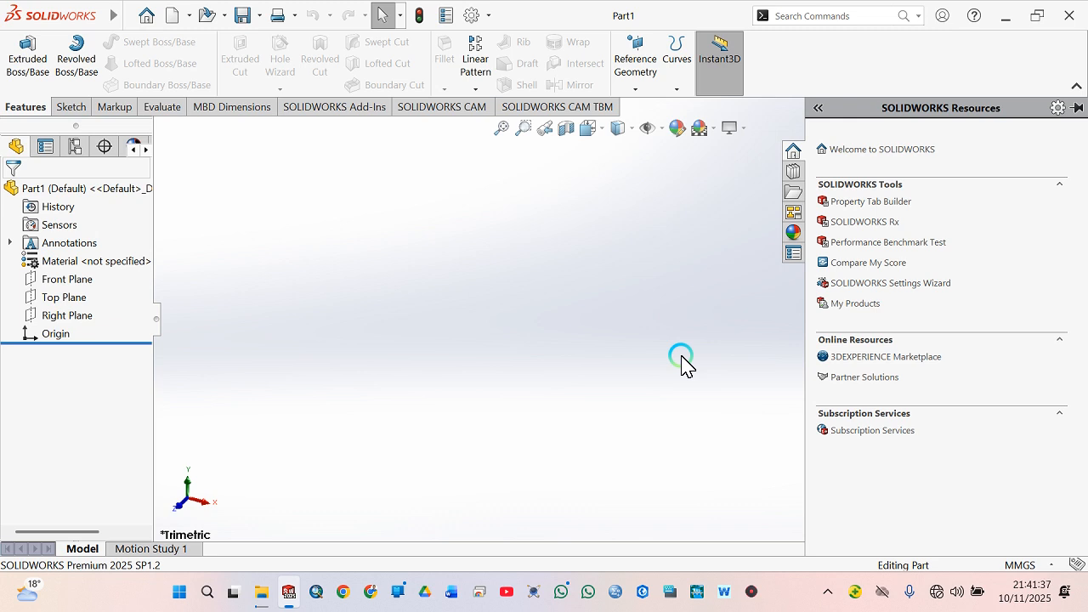
# Step: Start a sketch on the Front Plane and draw a horizontal line about 75 mm long leftward from the origin
pyautogui.click(69, 280)
pyautogui.click(92, 261)
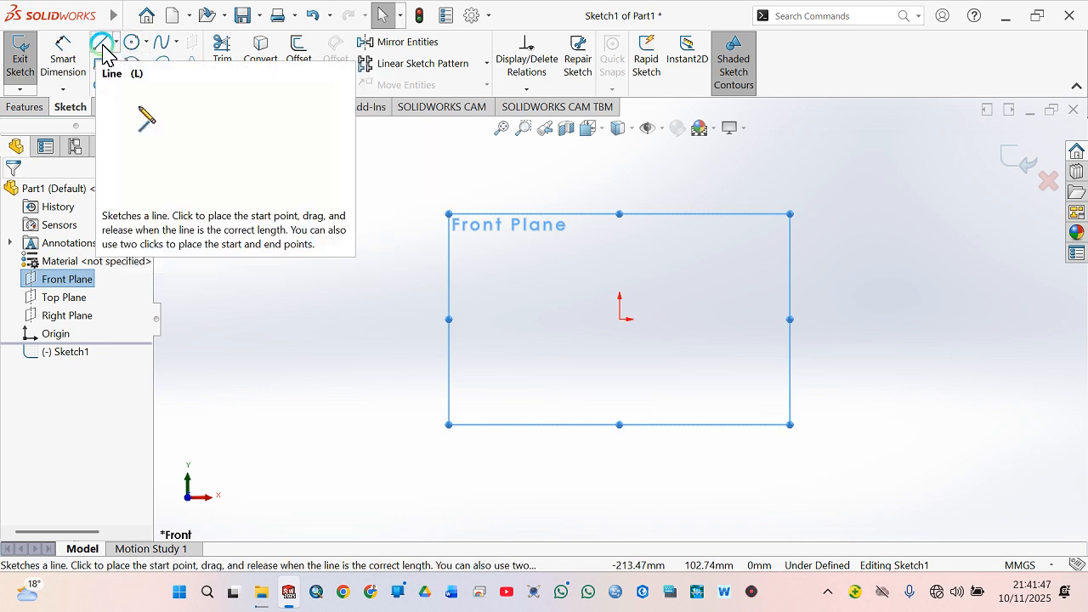
pyautogui.click(102, 48)
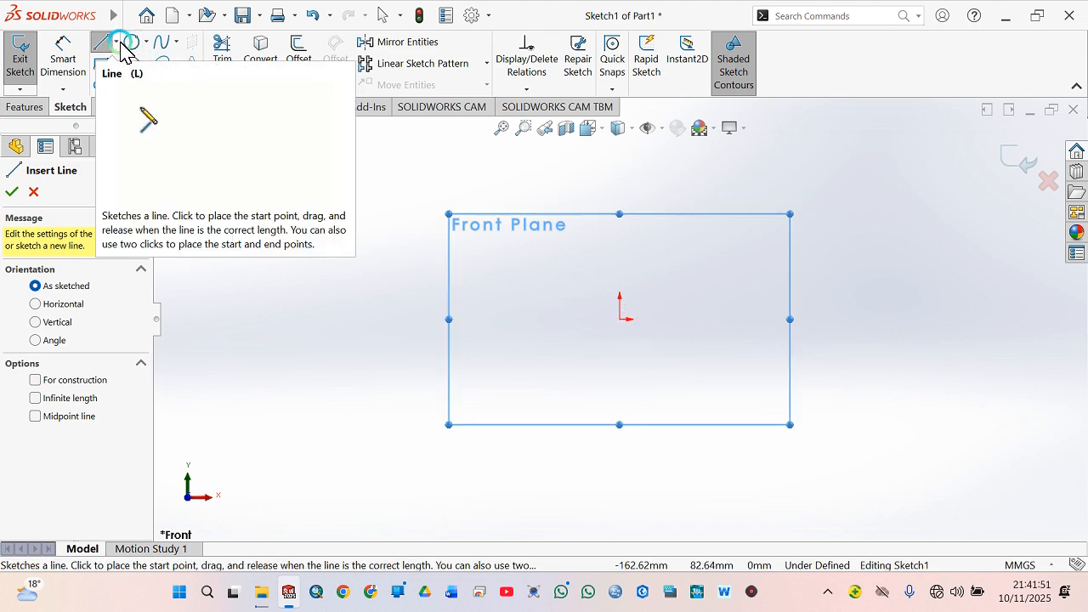
pyautogui.click(116, 40)
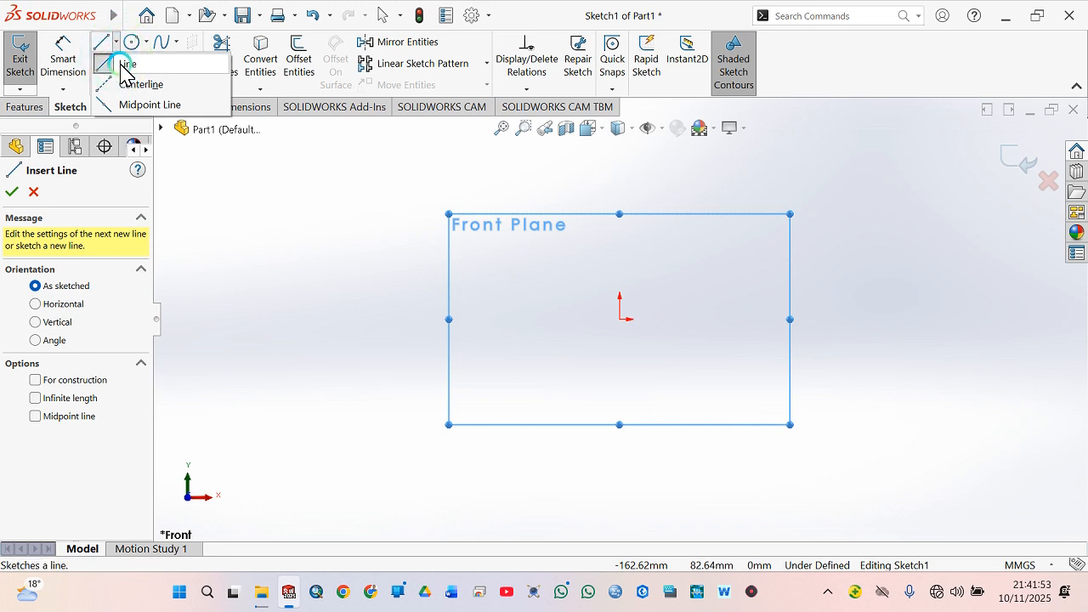
pyautogui.click(123, 63)
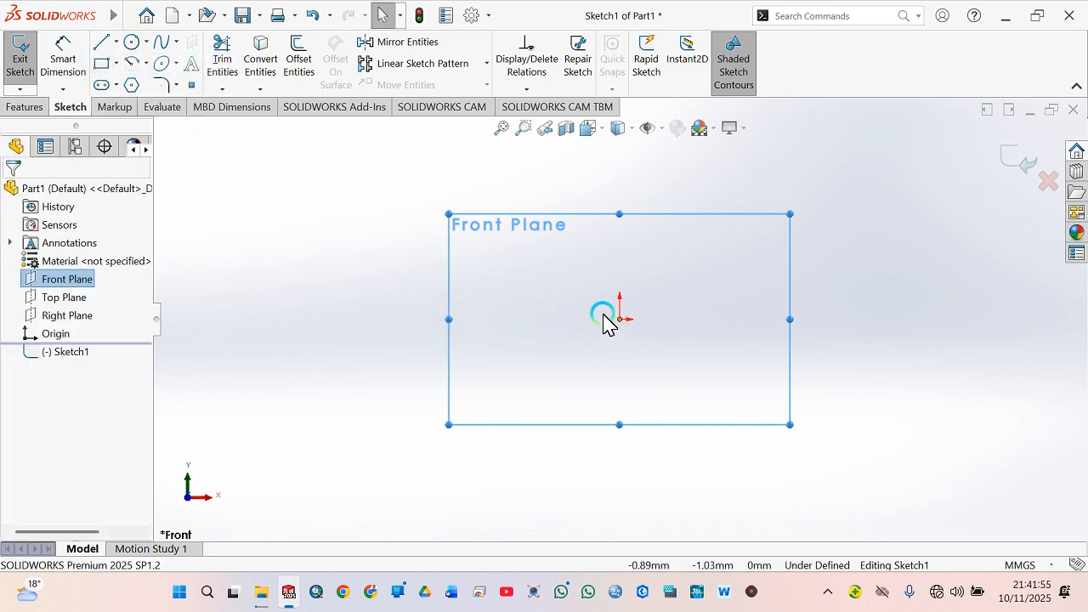
pyautogui.click(117, 43)
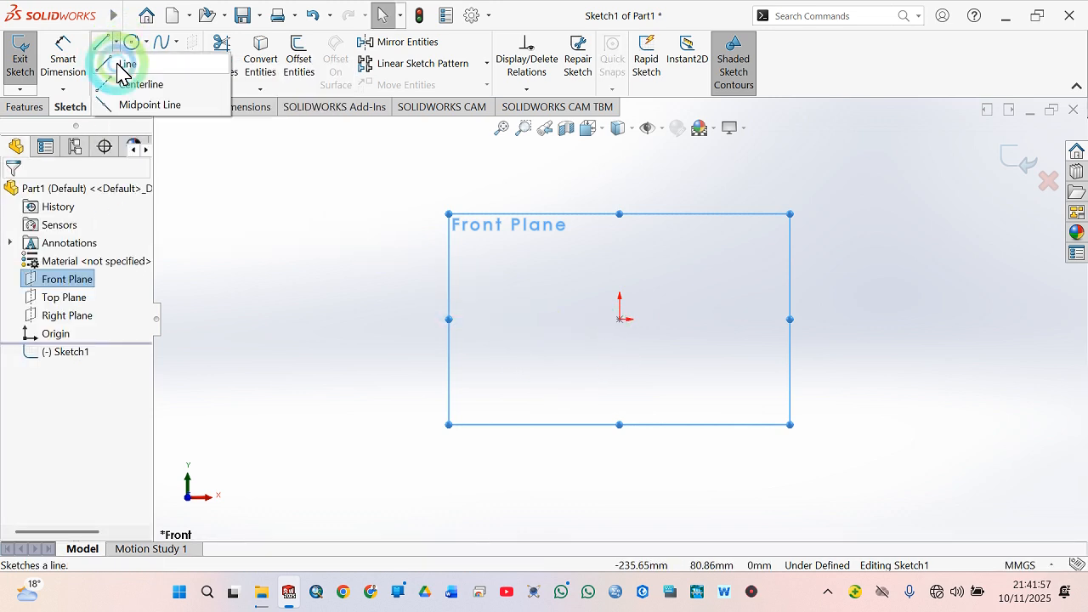
pyautogui.click(124, 67)
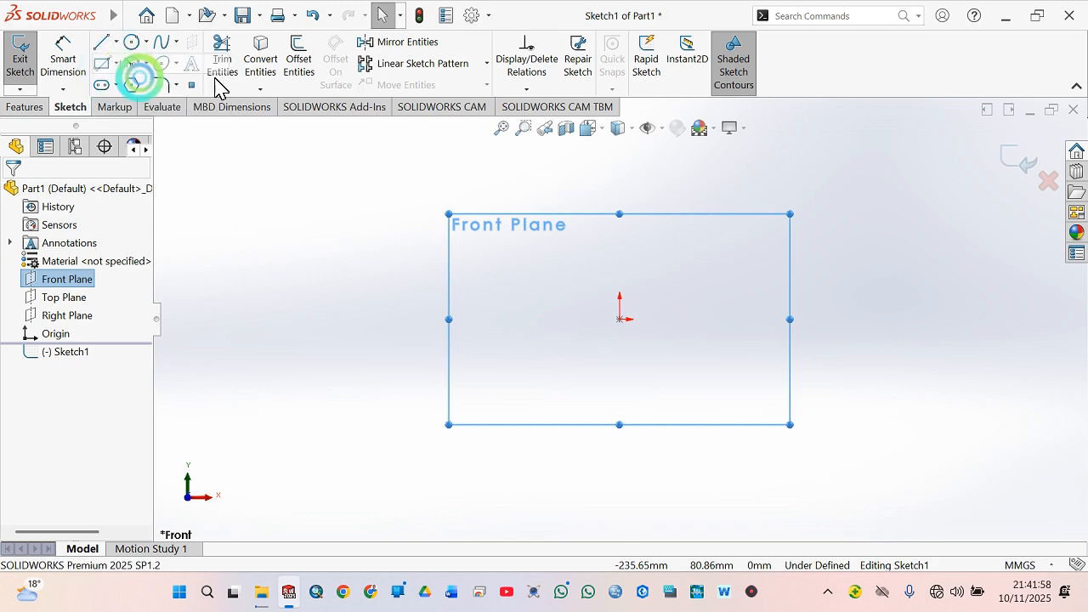
pyautogui.click(620, 320)
pyautogui.moveTo(620, 320); pyautogui.dragTo(497, 321)
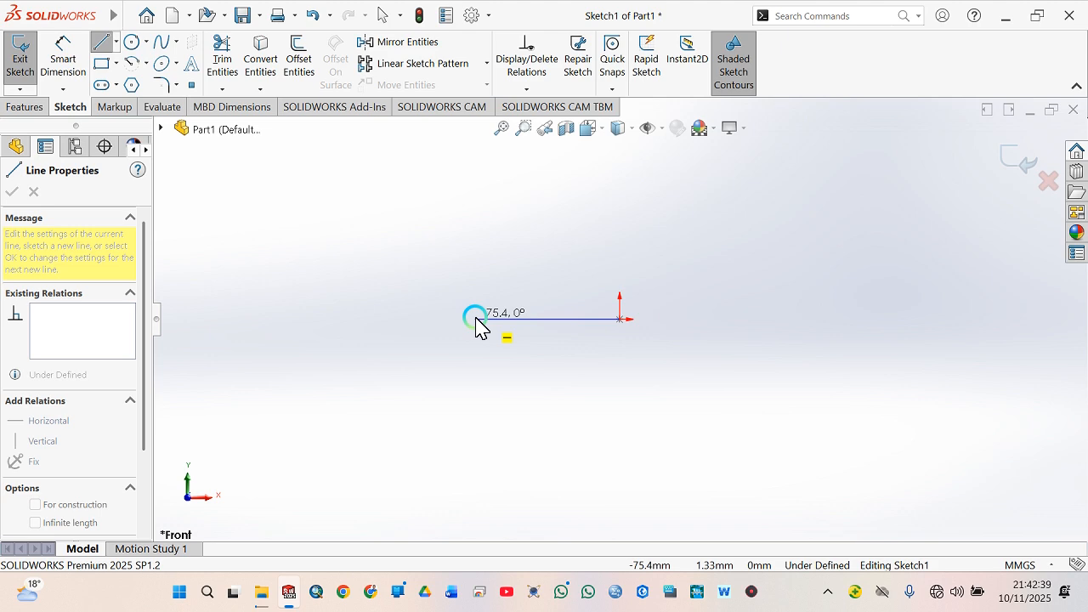
pyautogui.click(475, 320)
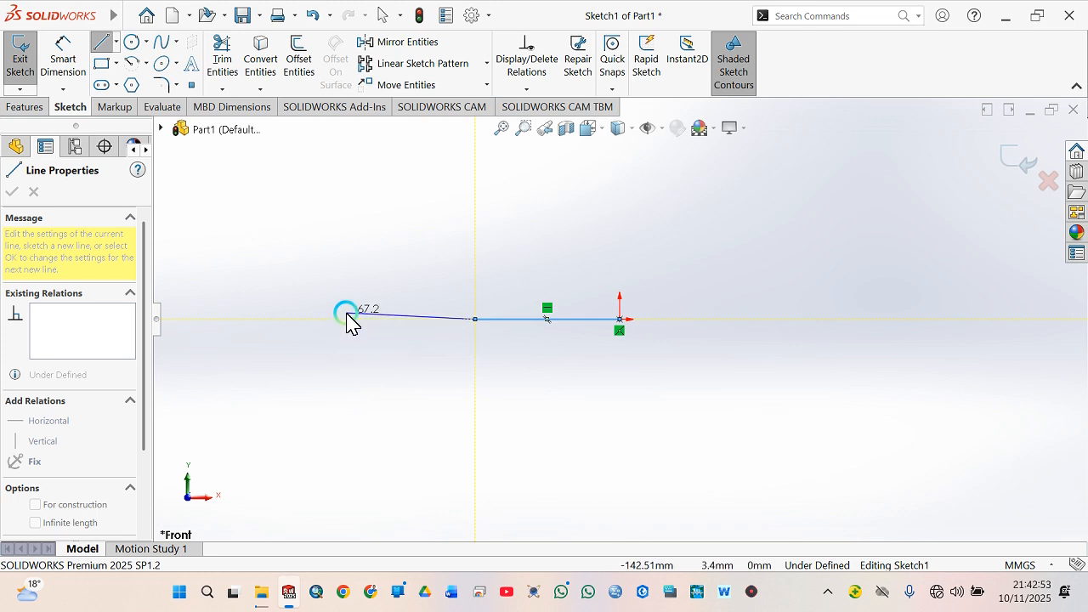
# Step: Continue the line's free end with an upward tangent arc of about 51 mm radius and a vertical line about 47 mm long
pyautogui.click(476, 321)
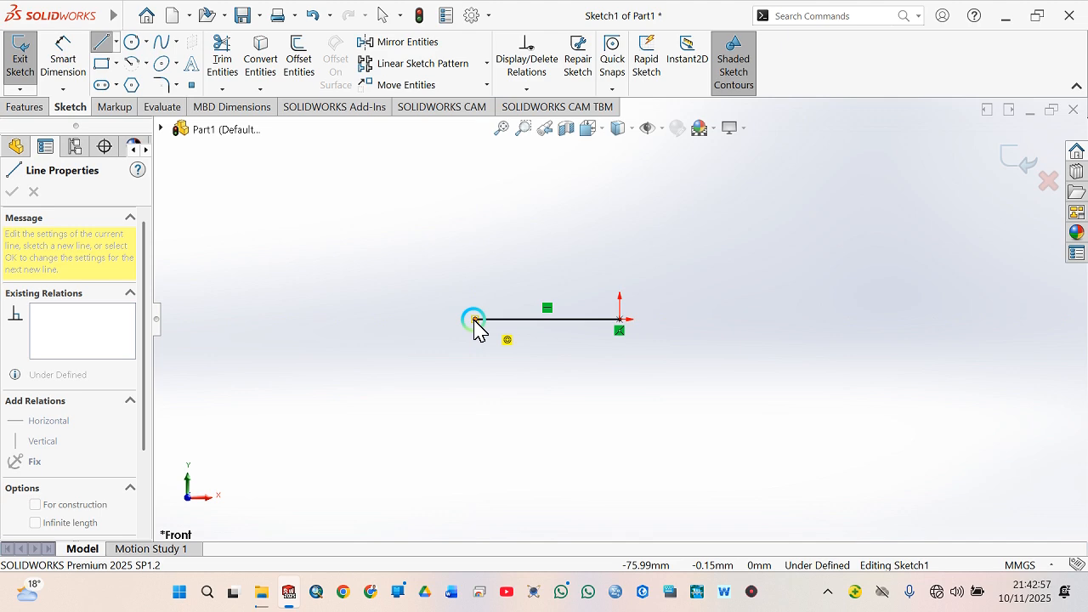
pyautogui.press('a')
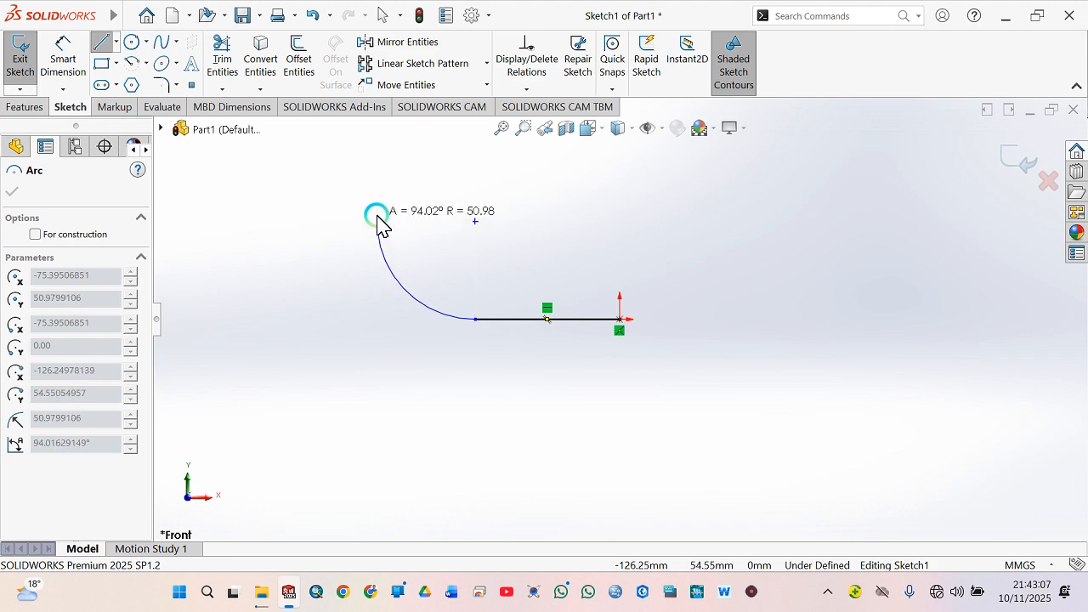
pyautogui.click(375, 220)
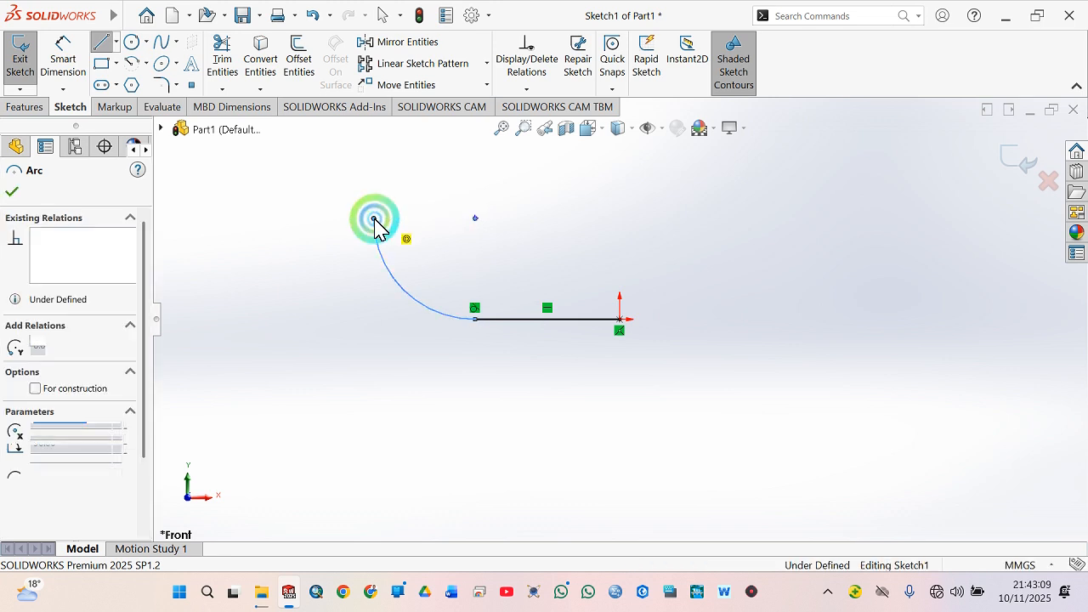
pyautogui.moveTo(374, 219); pyautogui.dragTo(328, 278)
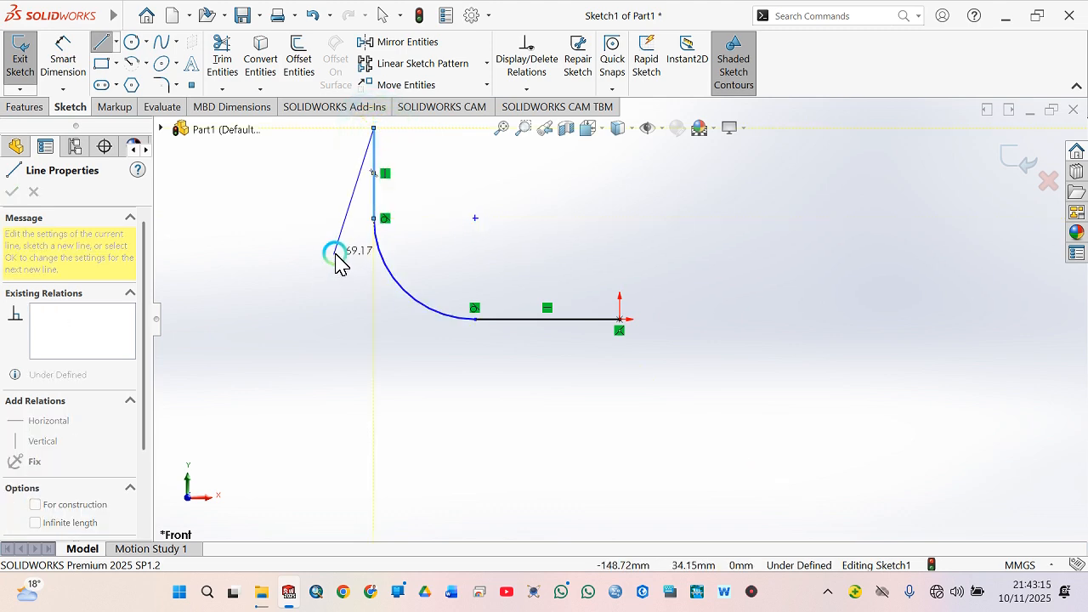
pyautogui.press('Escape')
pyautogui.press('Escape')
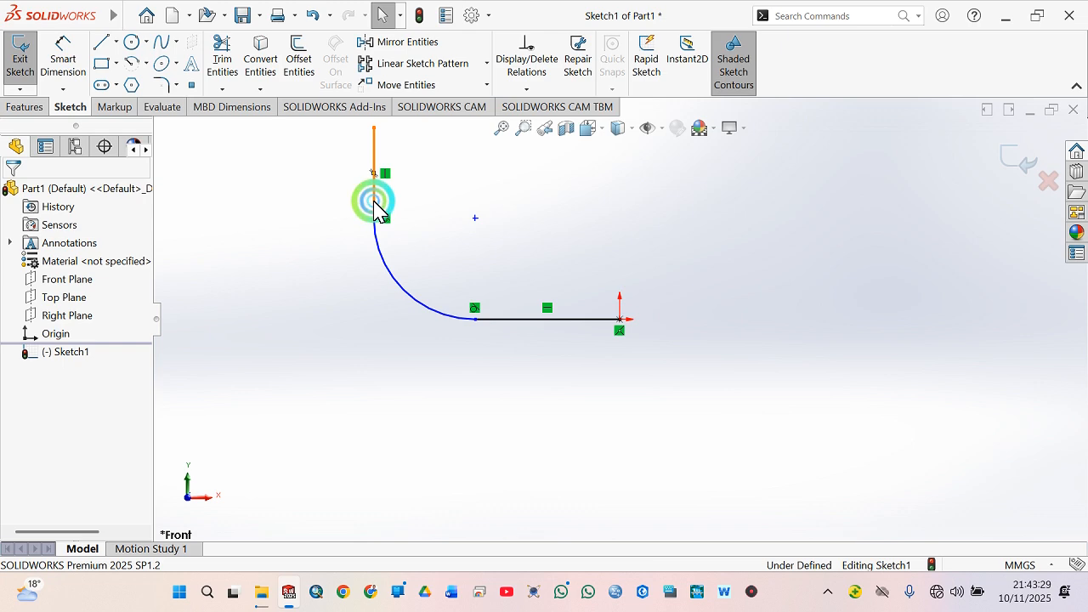
# Step: Apply an Equal relation between the vertical line and the horizontal line
pyautogui.click(374, 206)
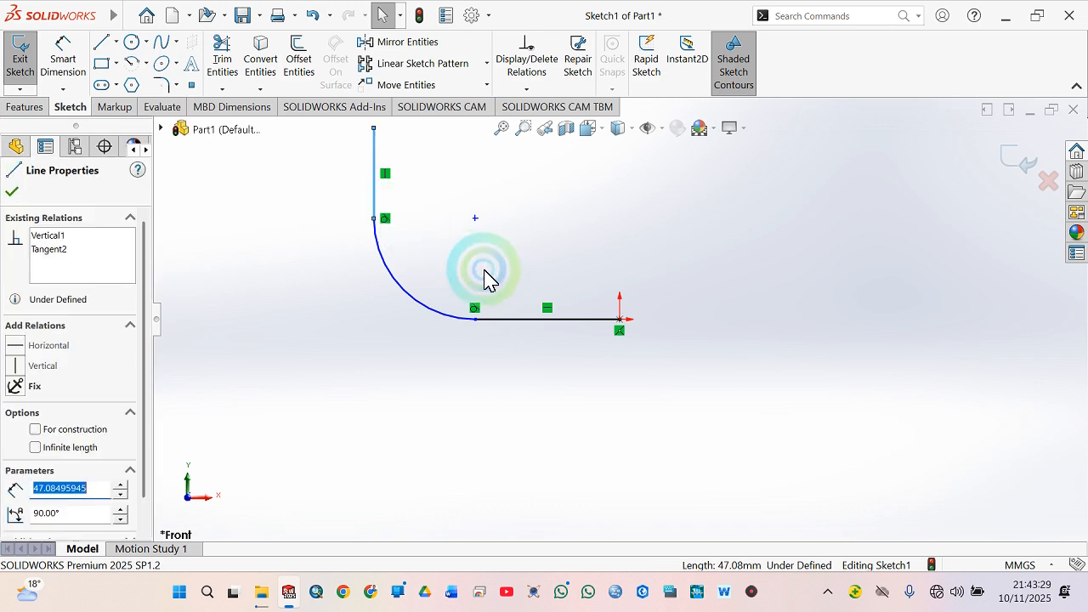
pyautogui.keyDown('ctrl'); pyautogui.click(525, 327); pyautogui.keyUp('ctrl')
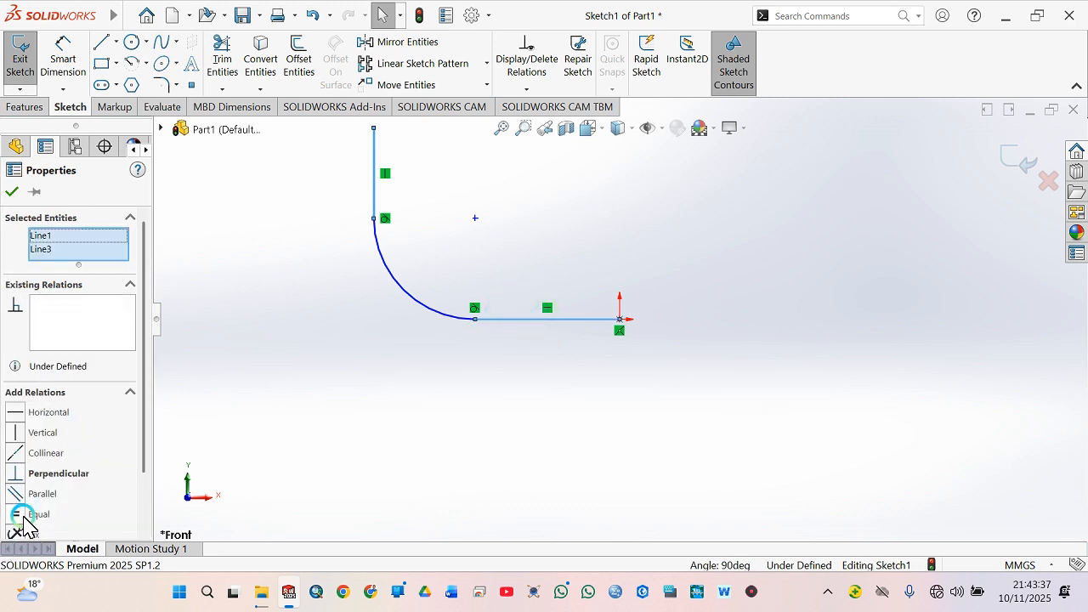
pyautogui.click(18, 515)
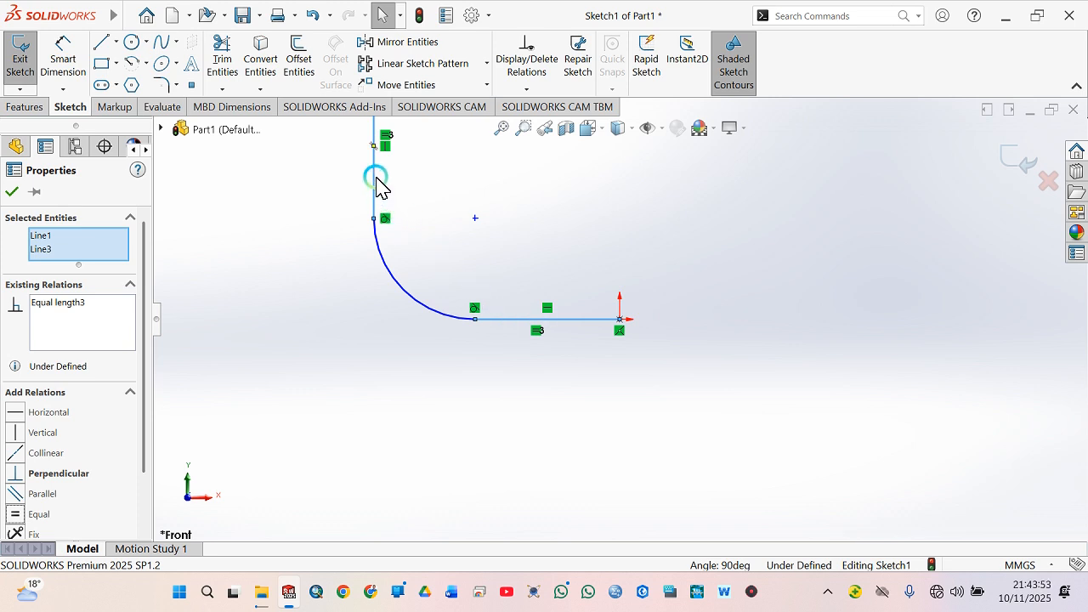
# Step: Dimension the horizontal line's length below it as 200 mm
pyautogui.click(75, 59)
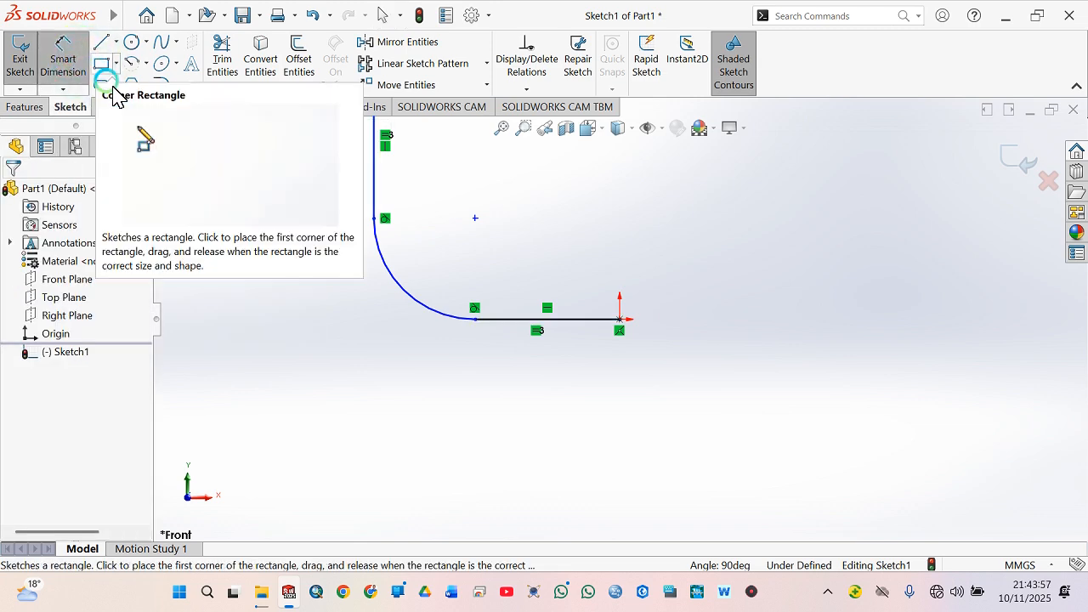
pyautogui.click(560, 328)
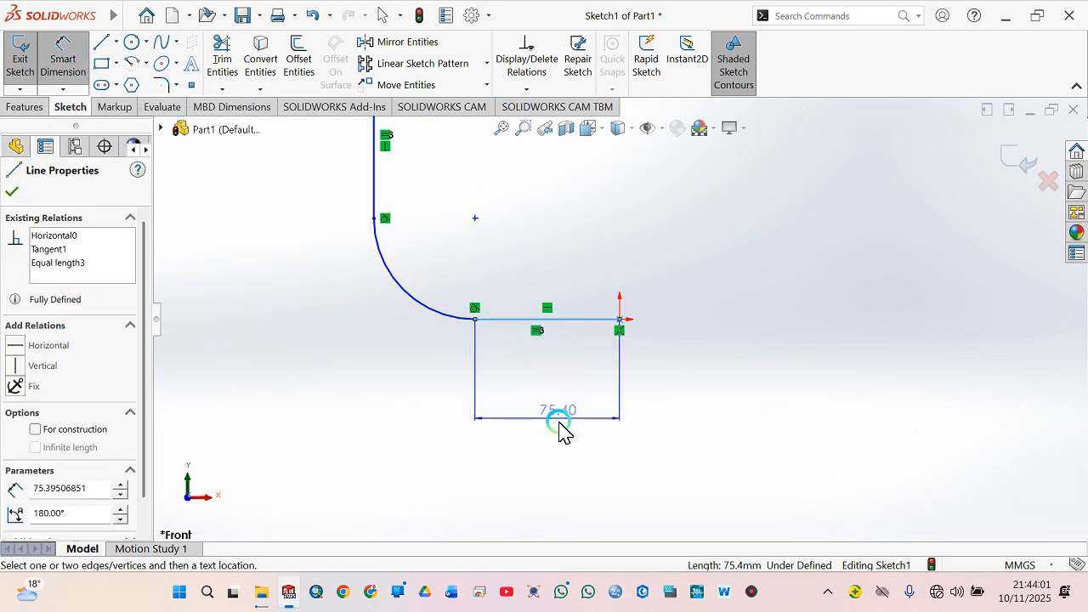
pyautogui.click(560, 431)
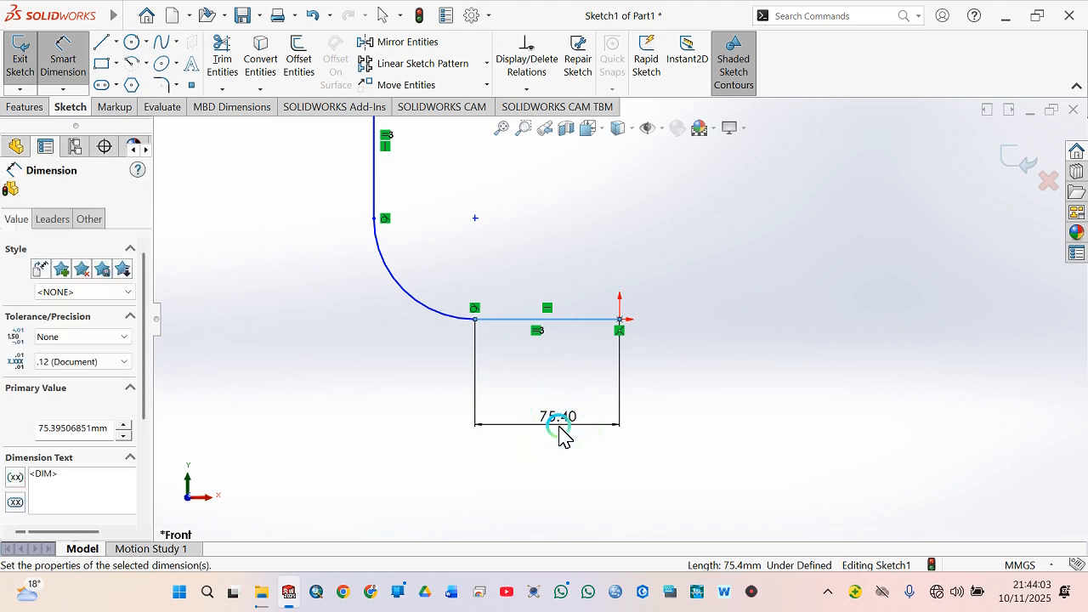
pyautogui.write('2')
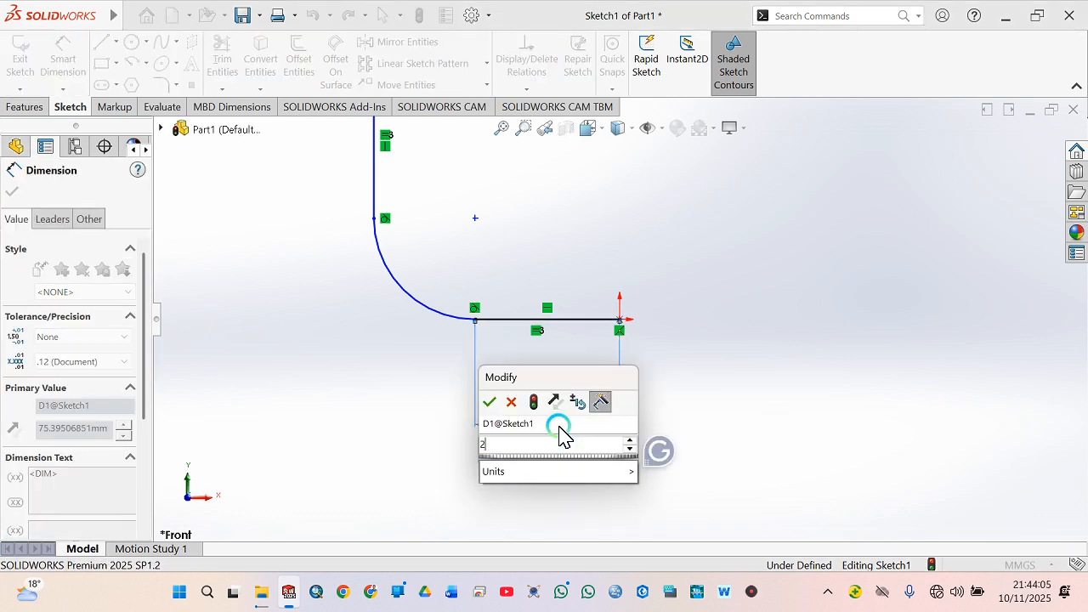
pyautogui.write('00')
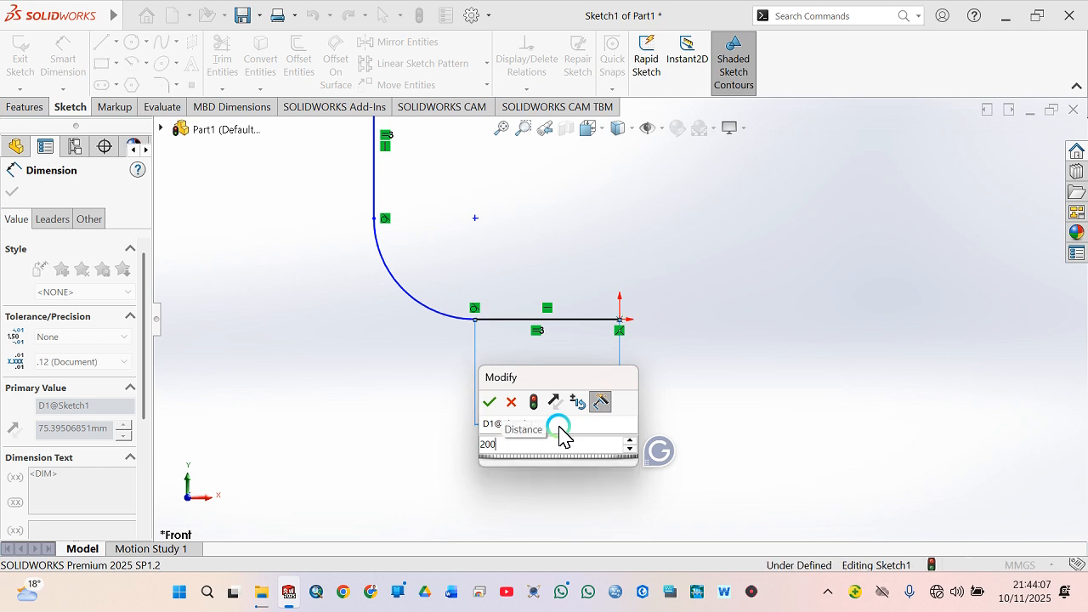
pyautogui.press('Return')
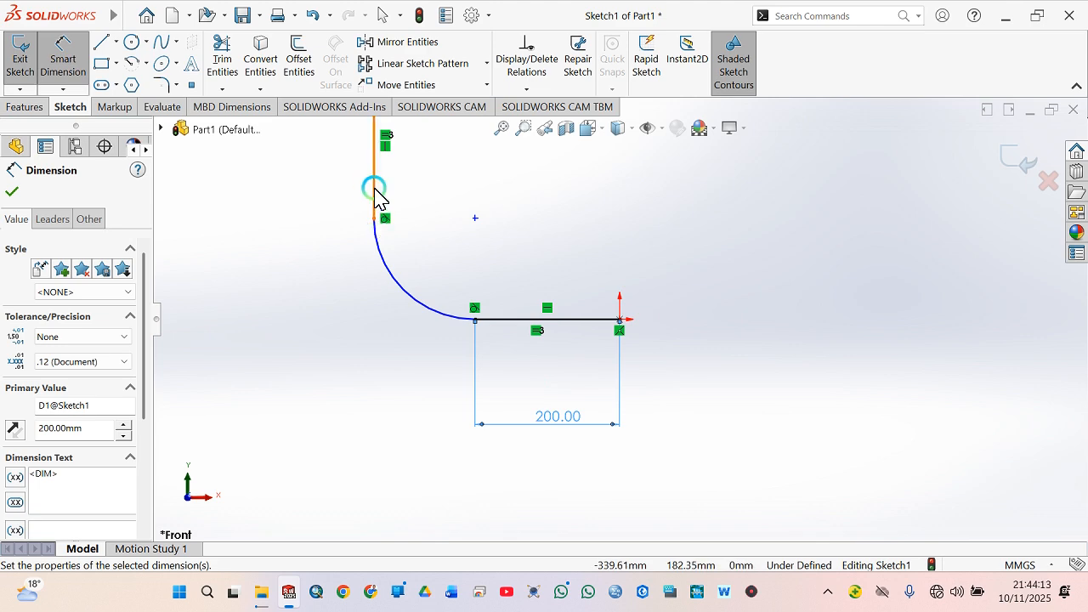
# Step: Dimension the arc's radius as 800 mm
pyautogui.click(415, 309)
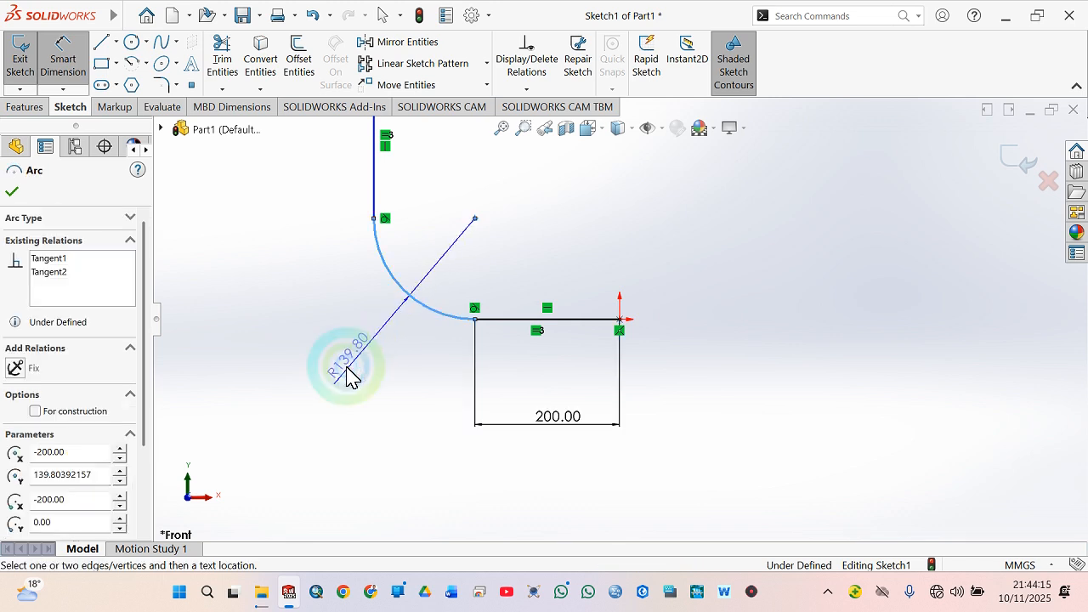
pyautogui.click(342, 380)
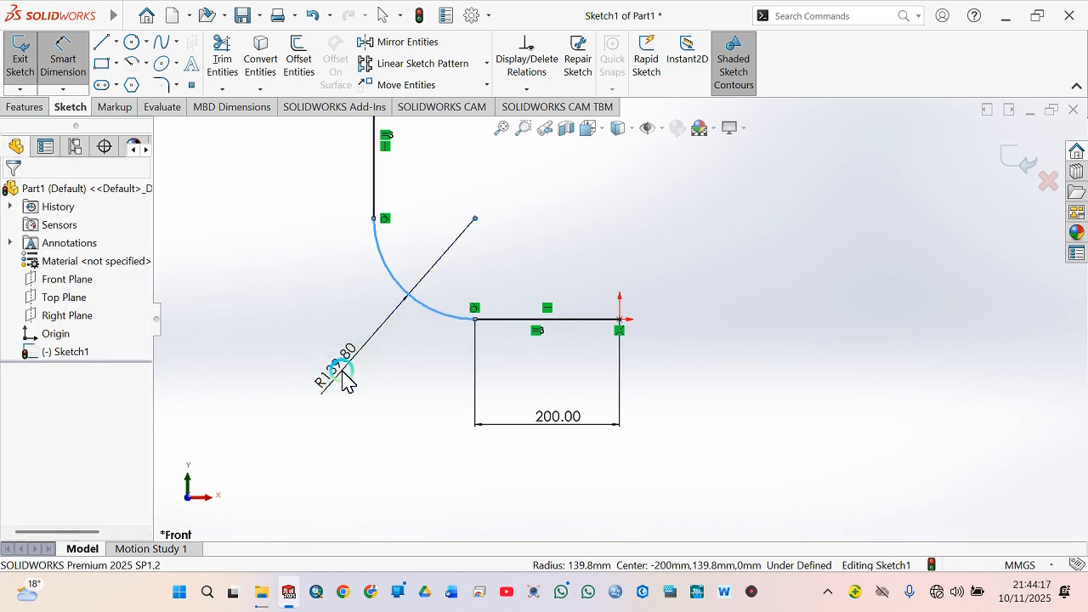
pyautogui.write('80')
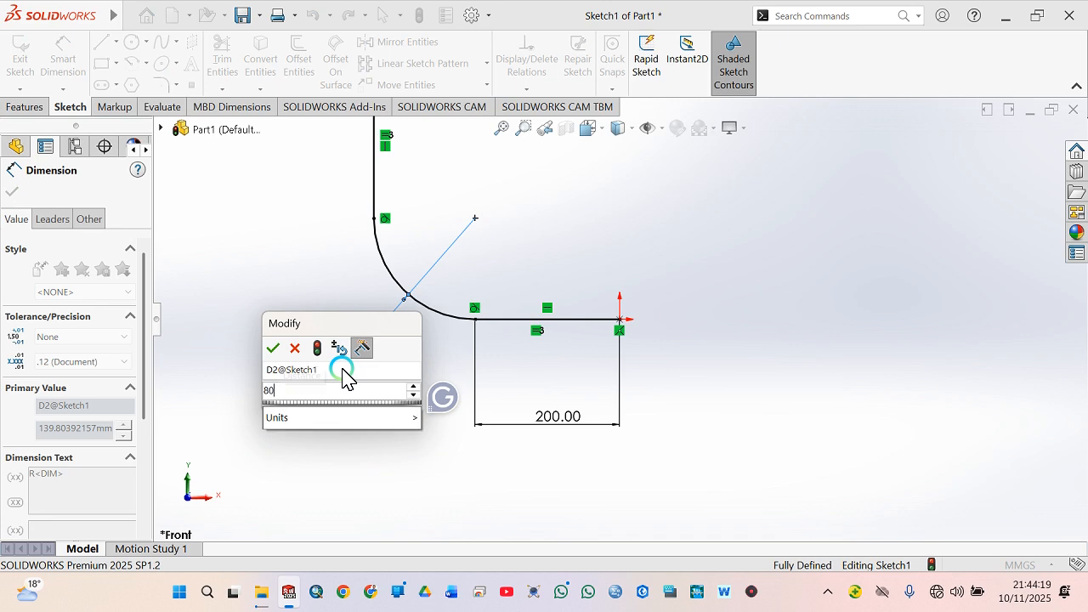
pyautogui.write('0')
pyautogui.press('Return')
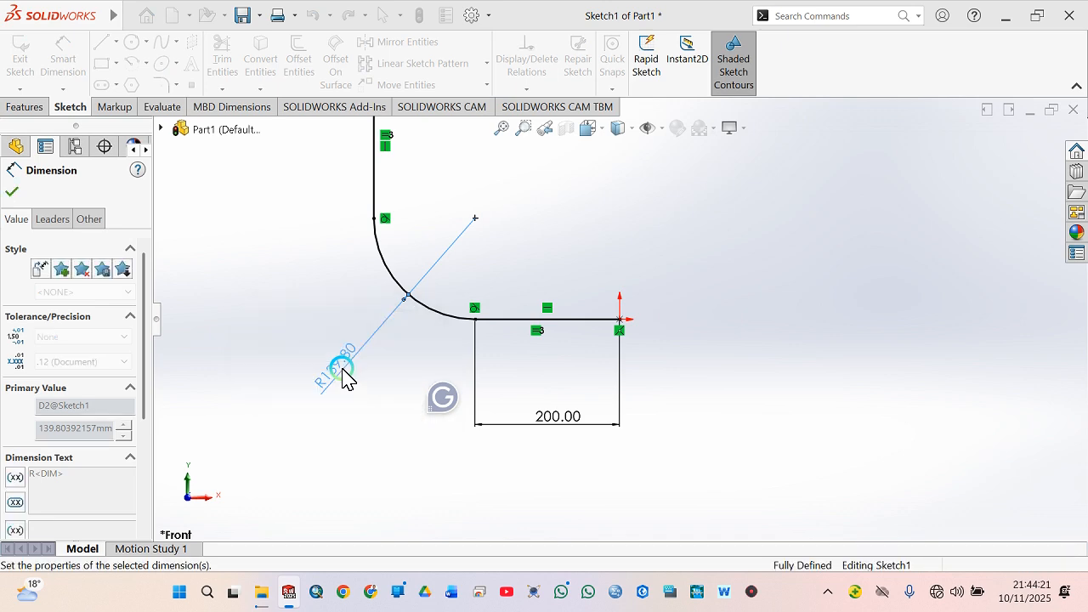
# Step: Change the horizontal line's length to 400 mm, fit the whole profile in view and finish the sketch
pyautogui.doubleClick(553, 418)
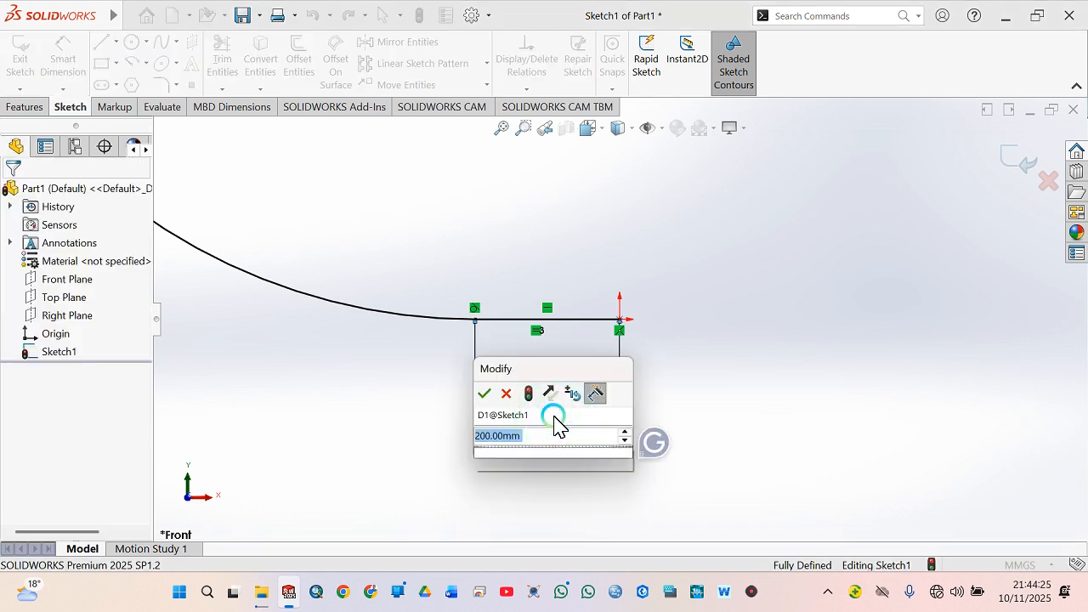
pyautogui.write('400')
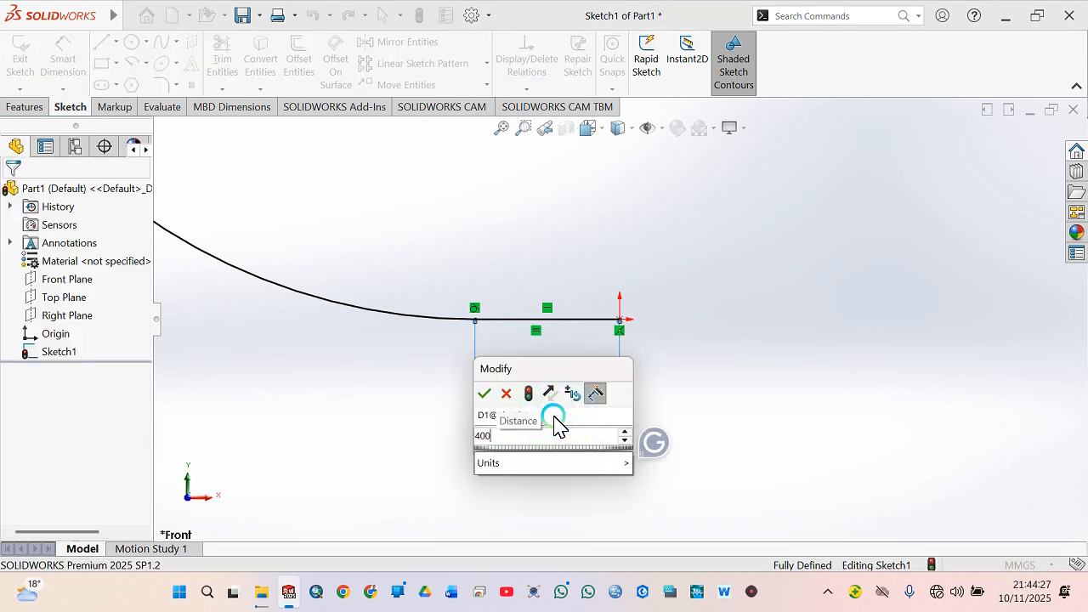
pyautogui.press('Return')
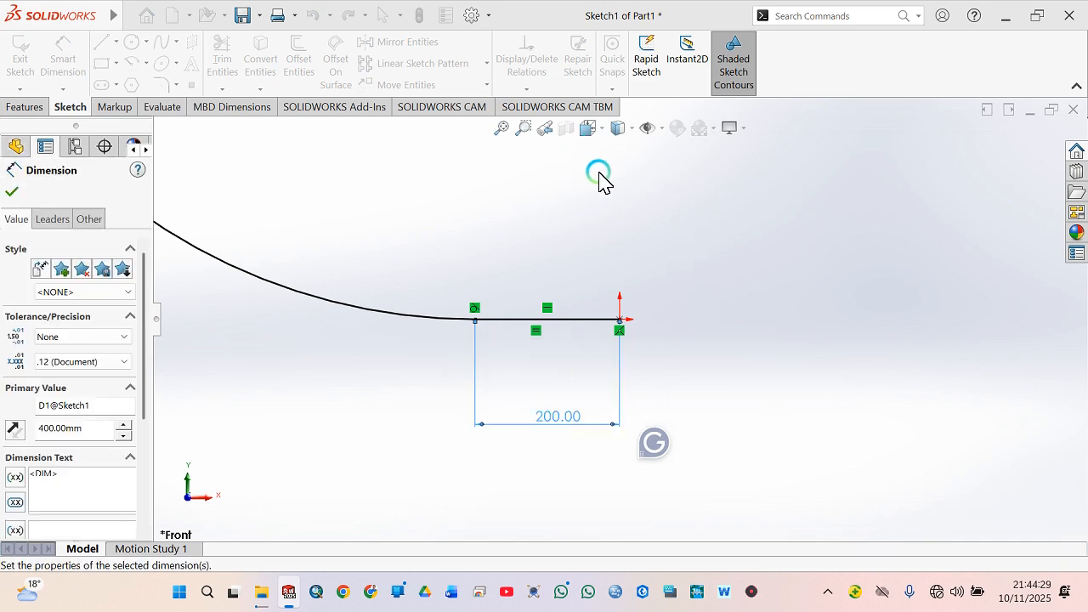
pyautogui.click(503, 128)
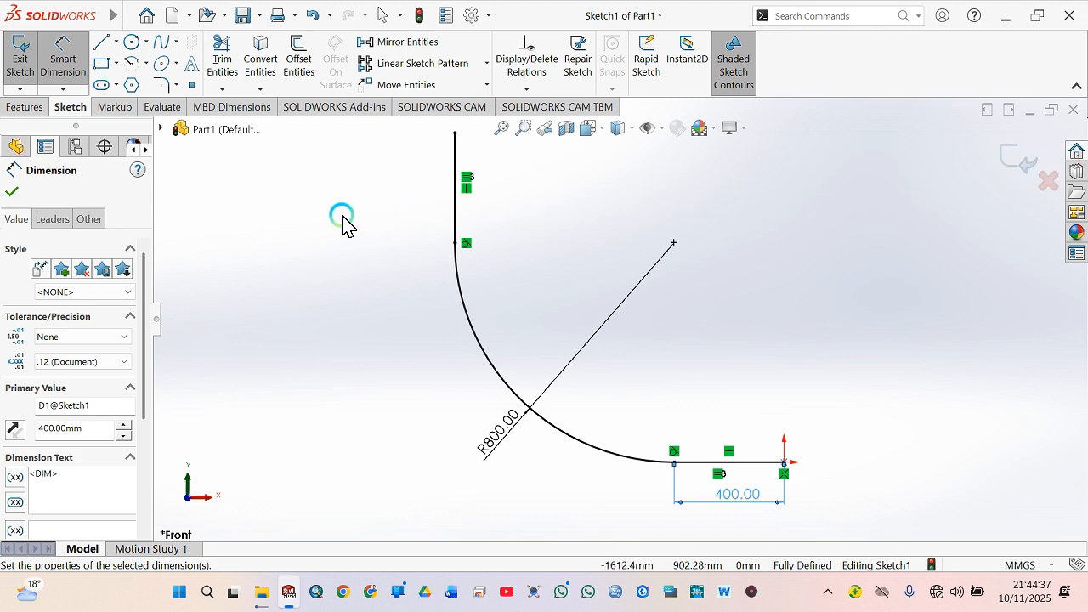
pyautogui.rightClick(344, 224)
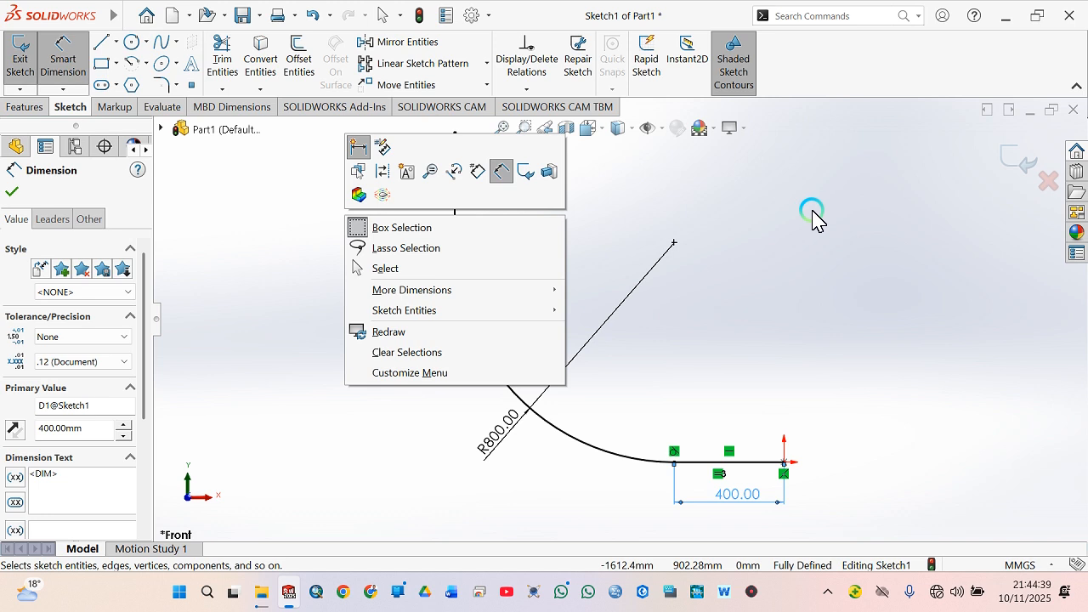
pyautogui.click(406, 270)
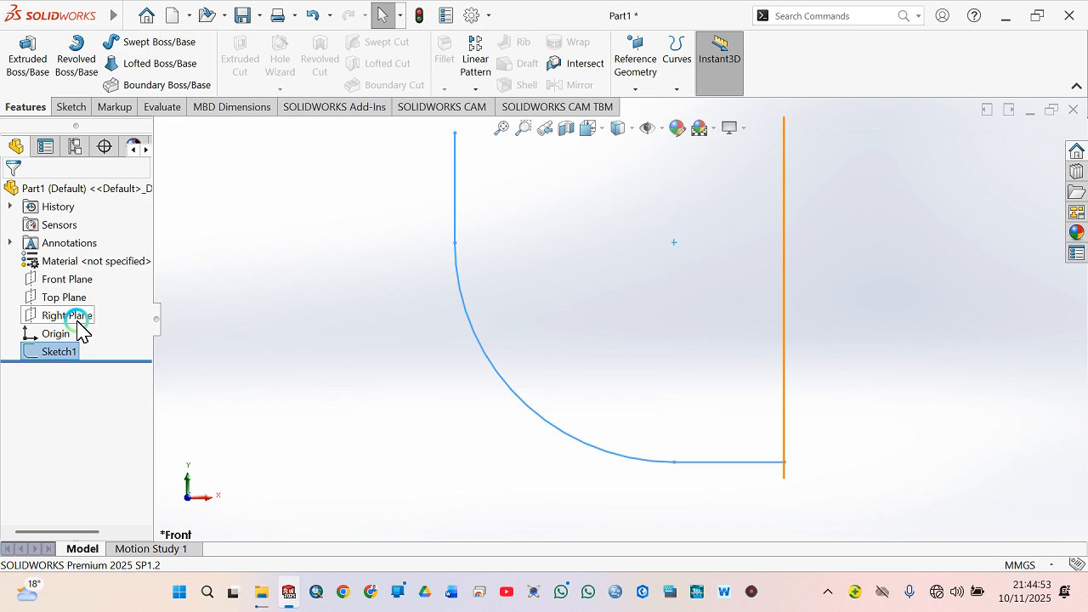
# Step: Sketch a circle centred on the origin on the Right Plane, about 1557 mm in diameter
pyautogui.click(78, 321)
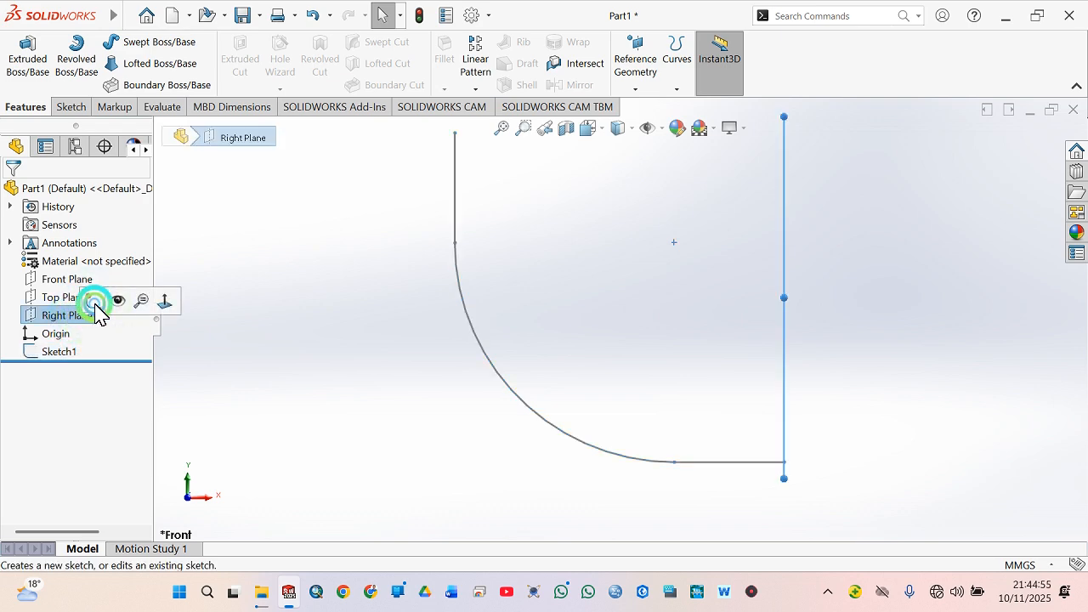
pyautogui.click(93, 303)
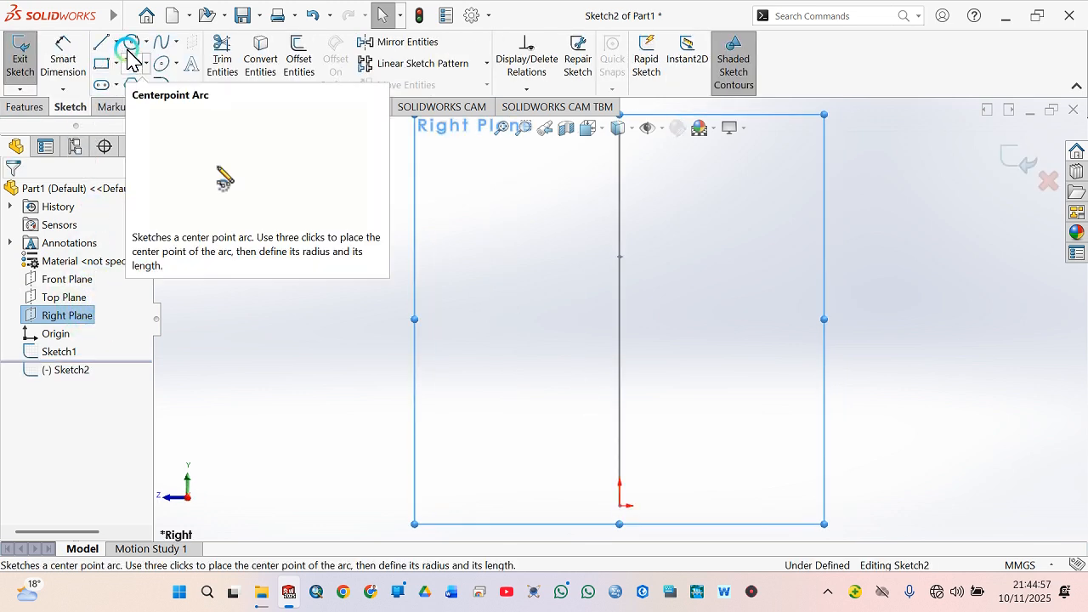
pyautogui.click(130, 43)
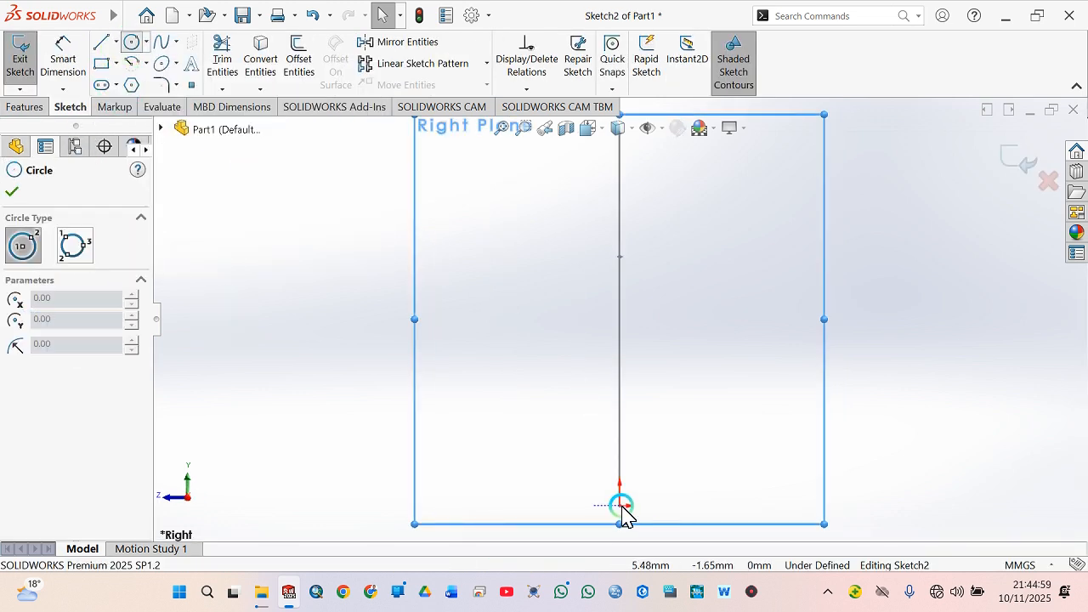
pyautogui.moveTo(621, 507)
pyautogui.mouseDown()
pyautogui.moveTo(578, 399)
pyautogui.moveTo(527, 325)
pyautogui.moveTo(498, 307)
pyautogui.mouseUp()
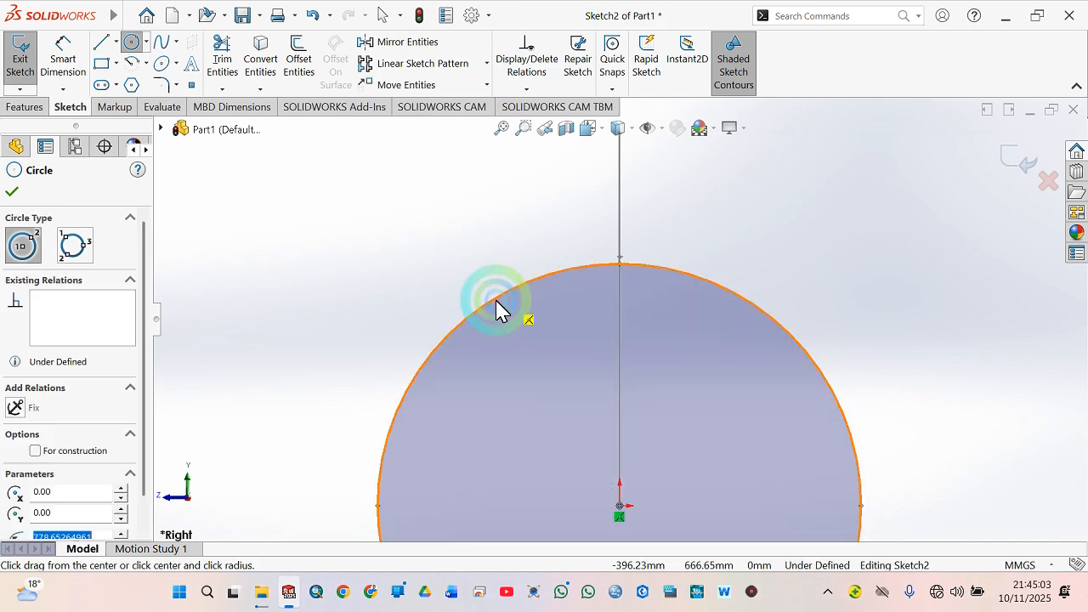
# Step: Dimension the circle's diameter as 800 mm and finish the sketch
pyautogui.click(63, 58)
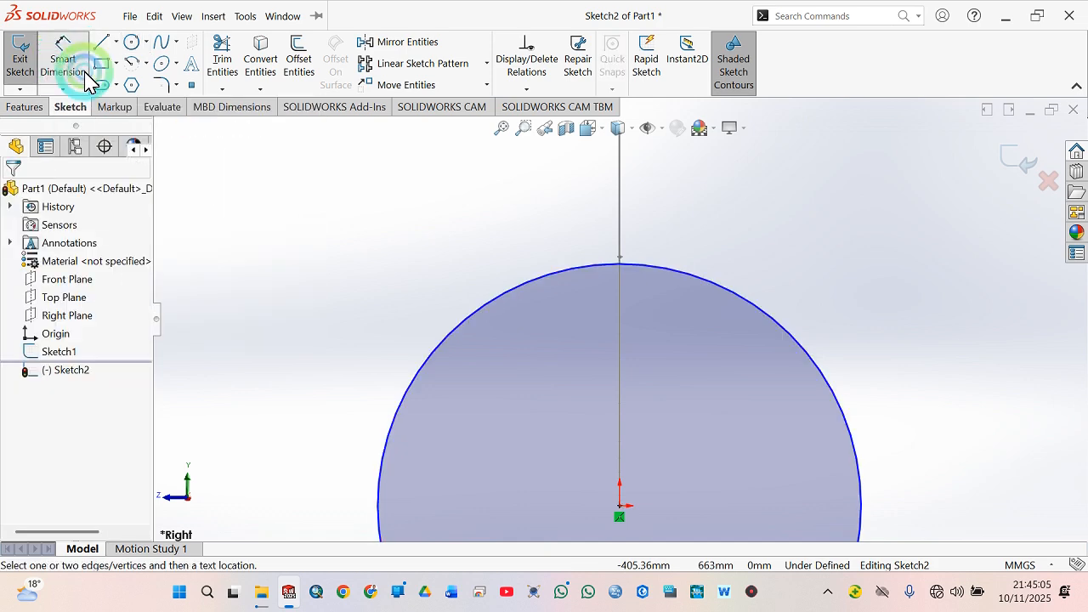
pyautogui.click(709, 280)
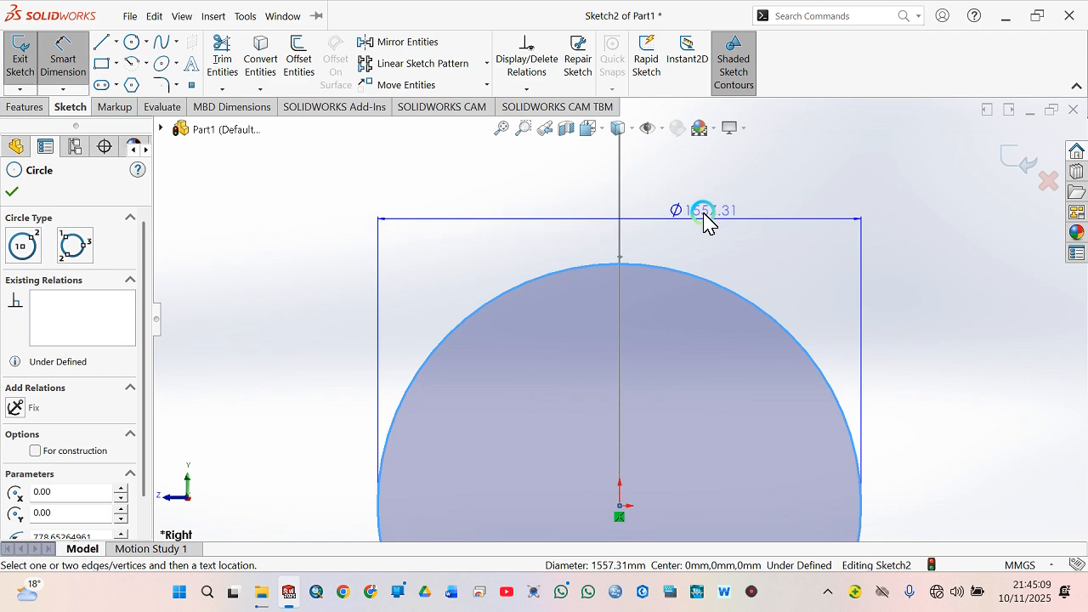
pyautogui.click(704, 213)
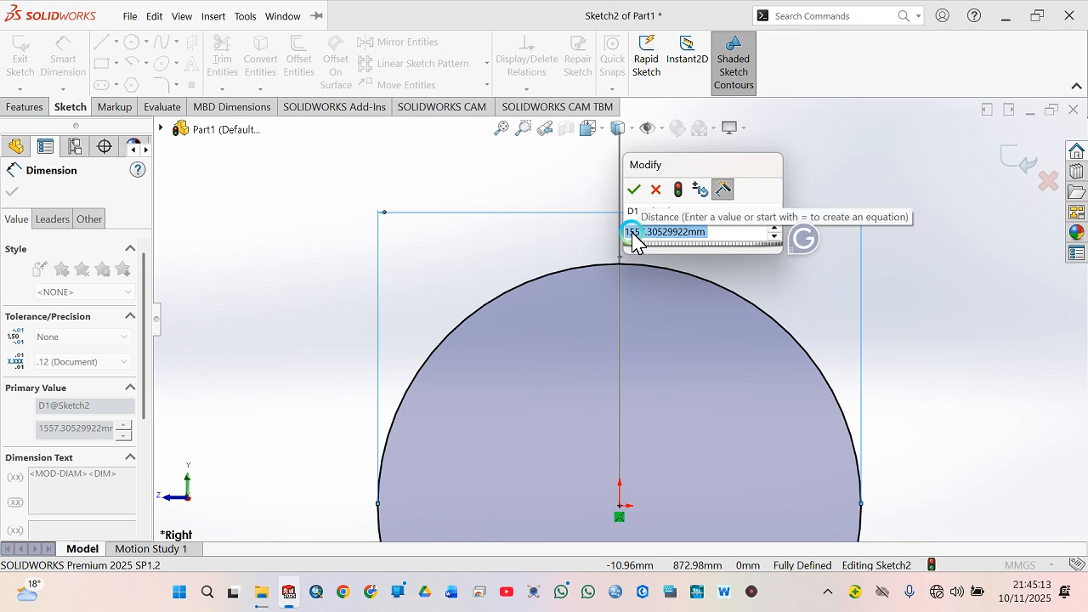
pyautogui.write('800')
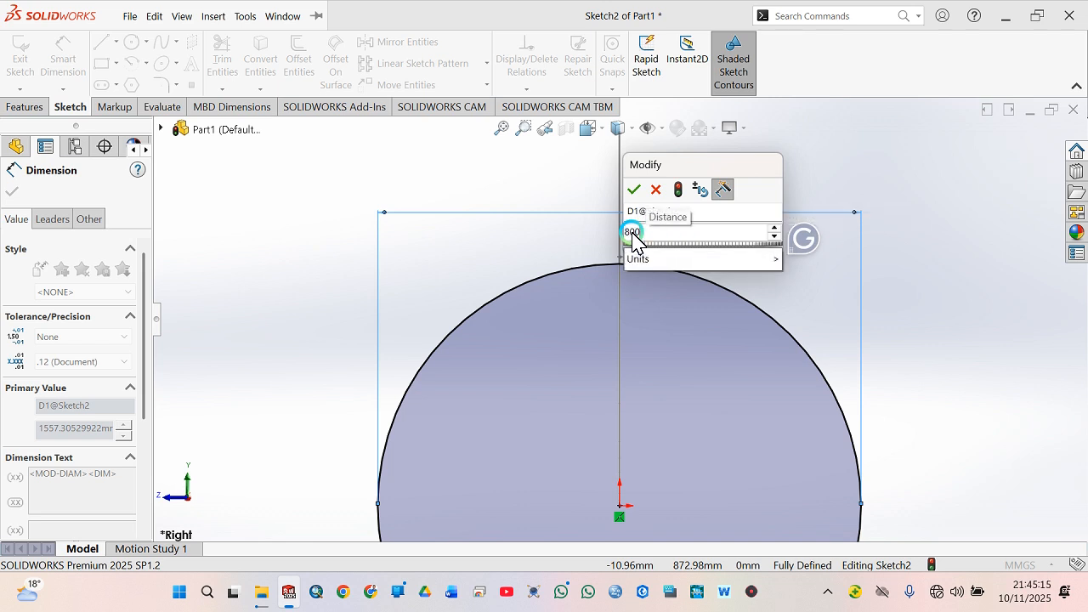
pyautogui.press('Return')
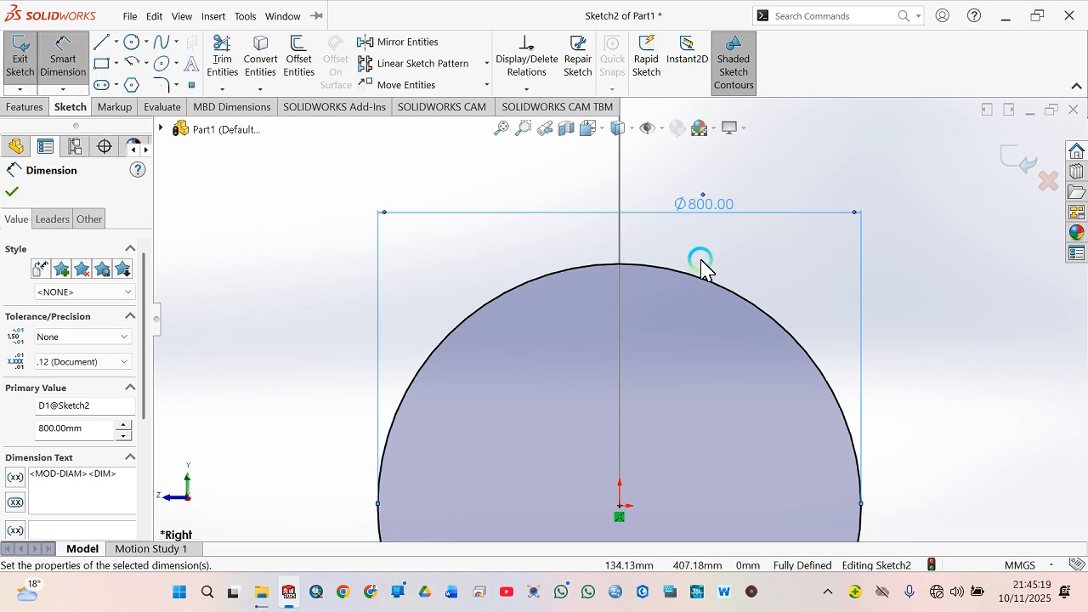
pyautogui.click(1006, 164)
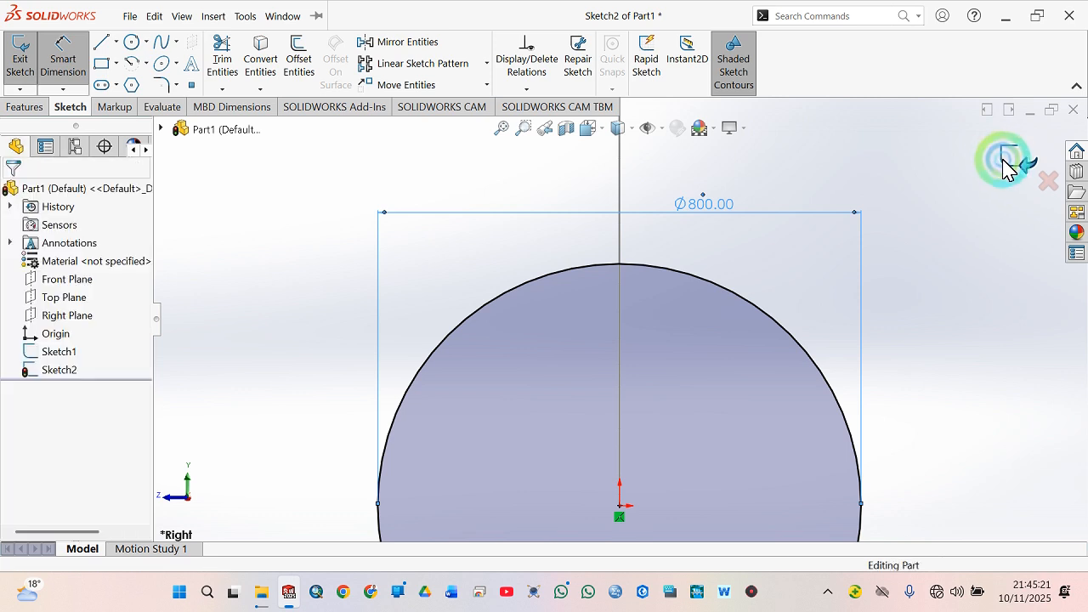
pyautogui.click(1006, 164)
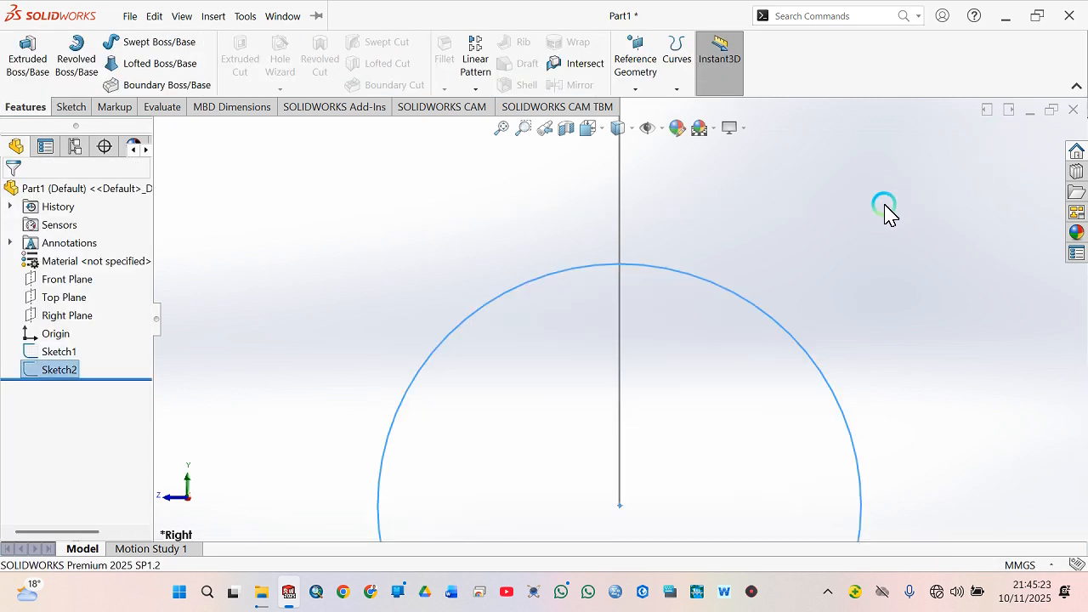
# Step: Sweep the circle along the line-arc-line path as a one-direction thin feature 40 mm thick, with its wall direction reversed inward
pyautogui.click(589, 129)
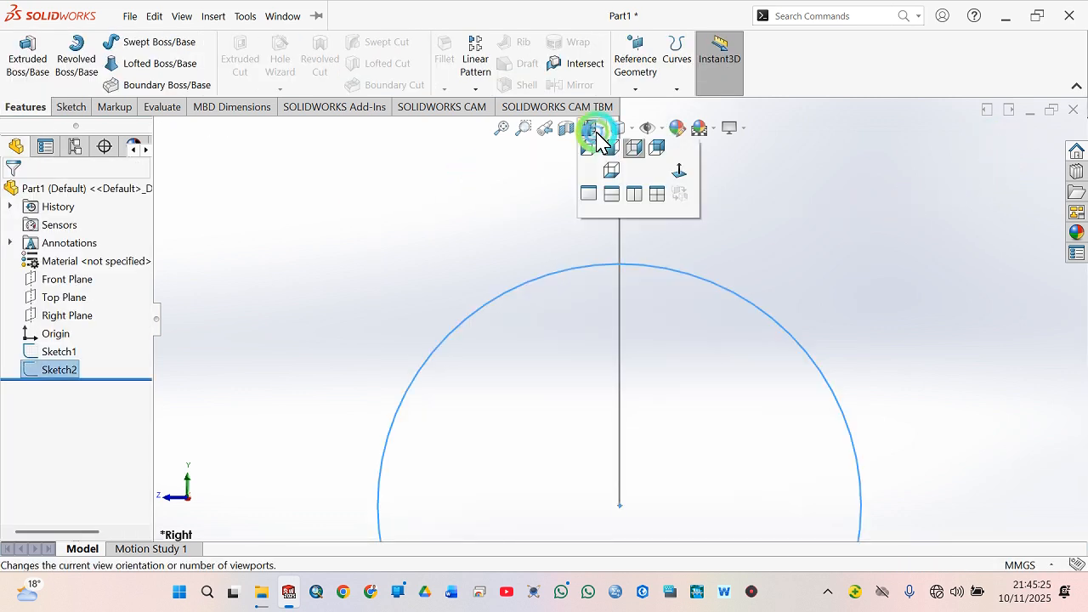
pyautogui.click(677, 176)
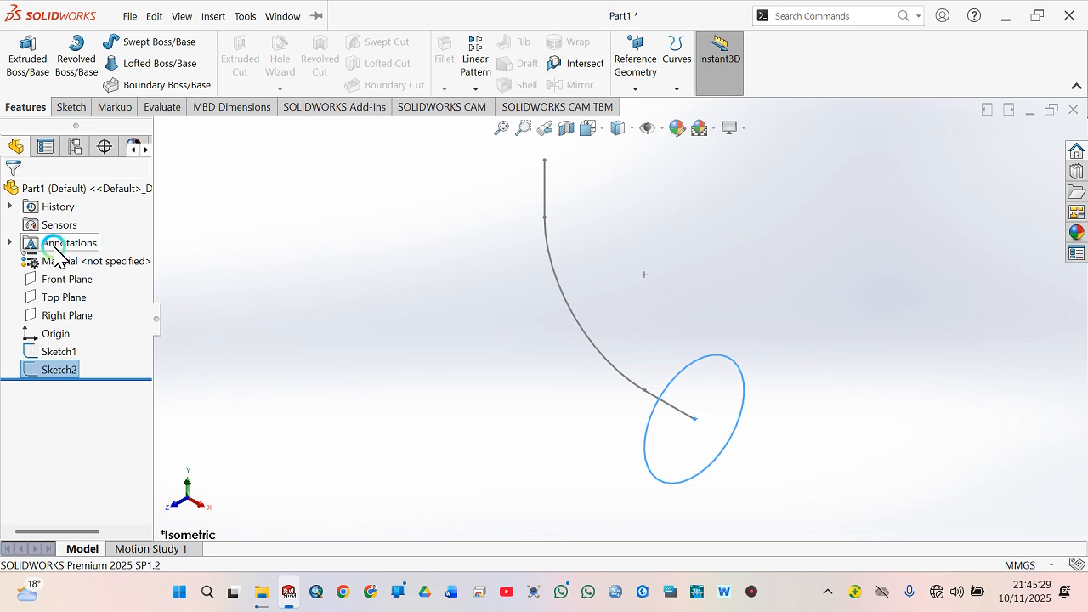
pyautogui.click(156, 49)
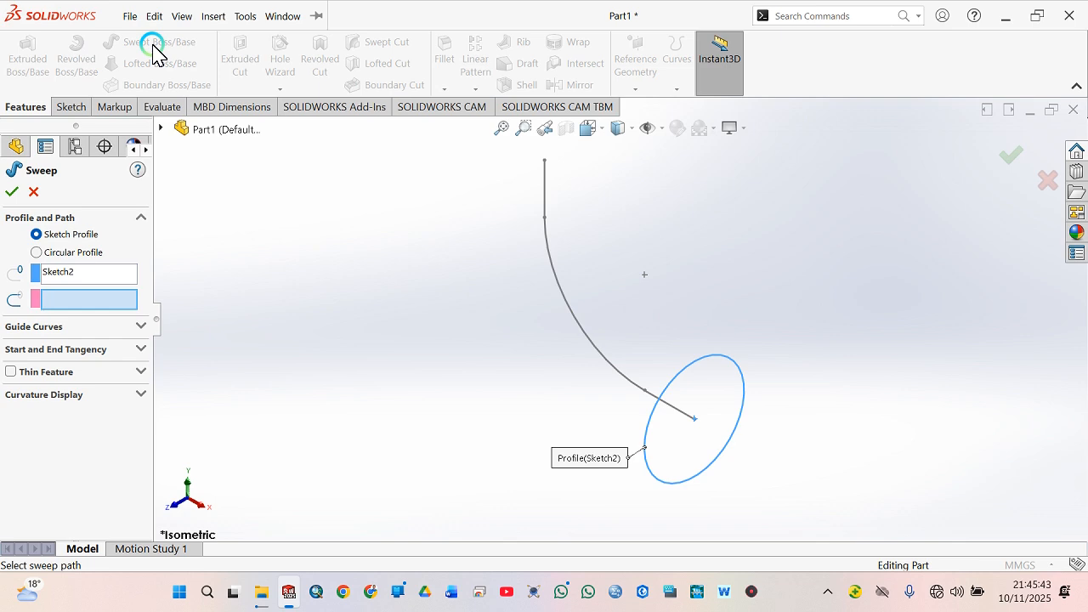
pyautogui.click(618, 375)
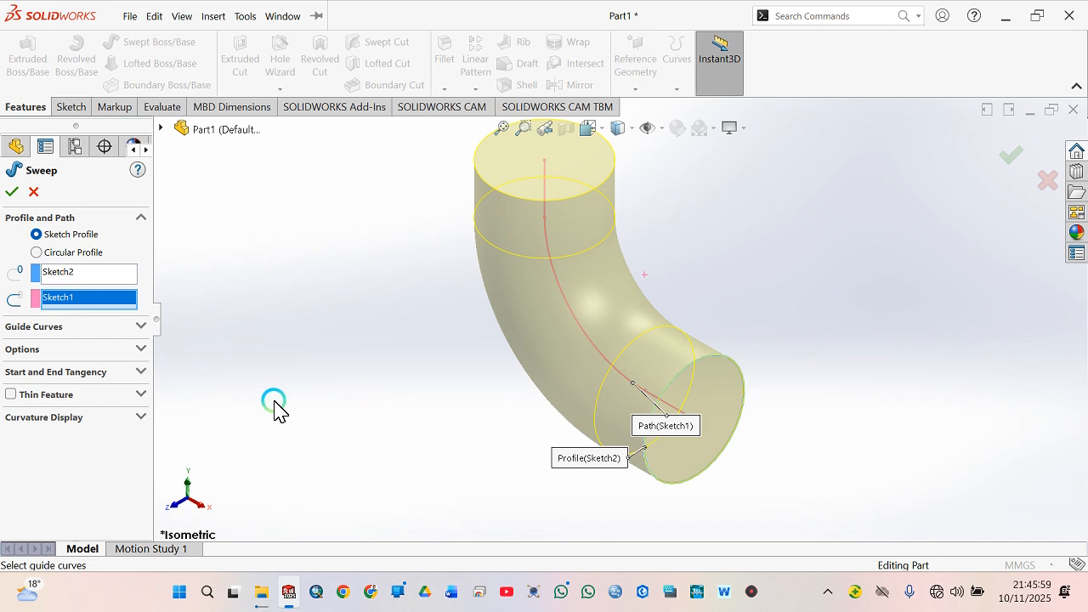
pyautogui.click(12, 397)
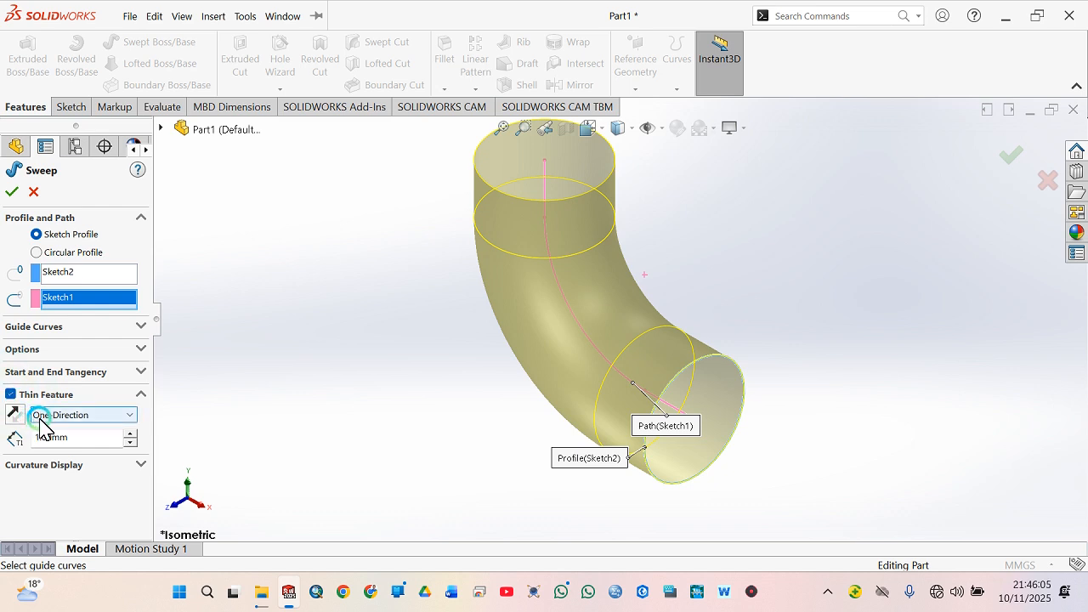
pyautogui.doubleClick(91, 447)
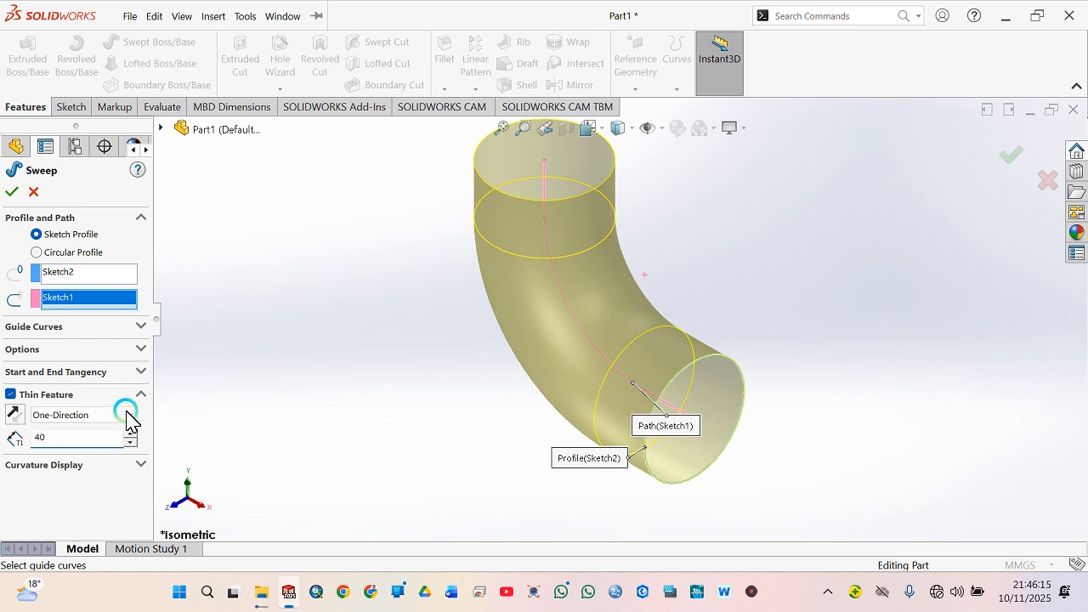
pyautogui.click(13, 417)
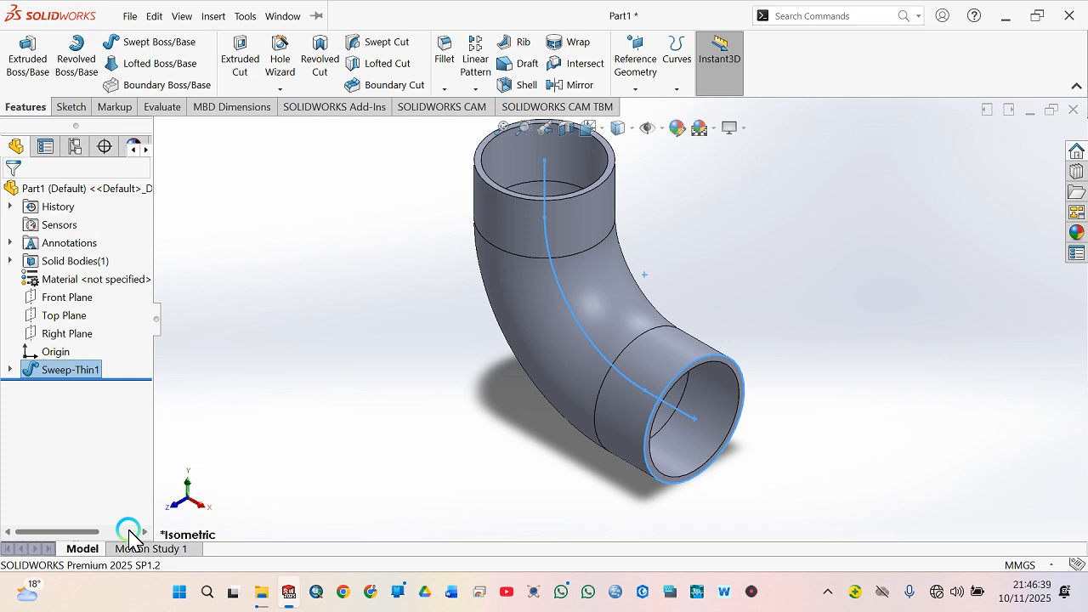
# Step: Start editing the swept feature's appearance and expand the Plastic category of the appearance library
pyautogui.click(678, 130)
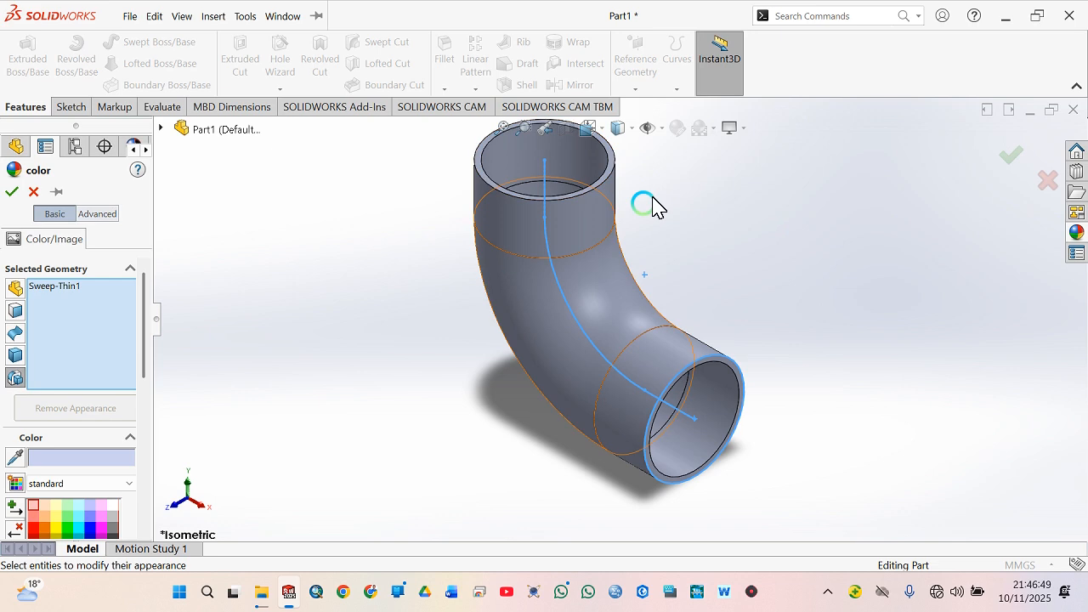
pyautogui.click(1076, 233)
pyautogui.click(821, 162)
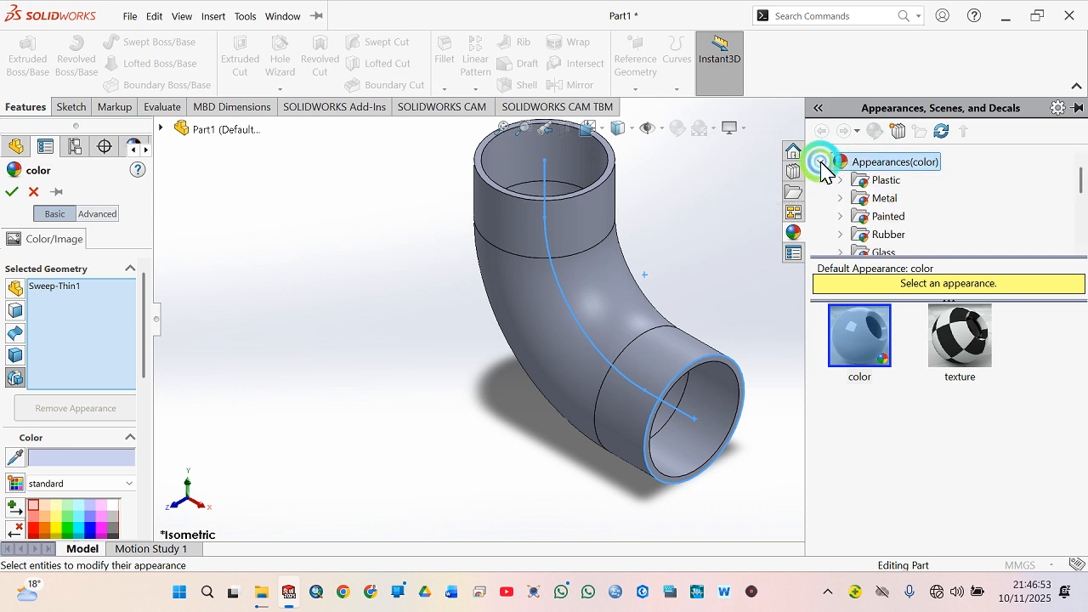
pyautogui.click(840, 179)
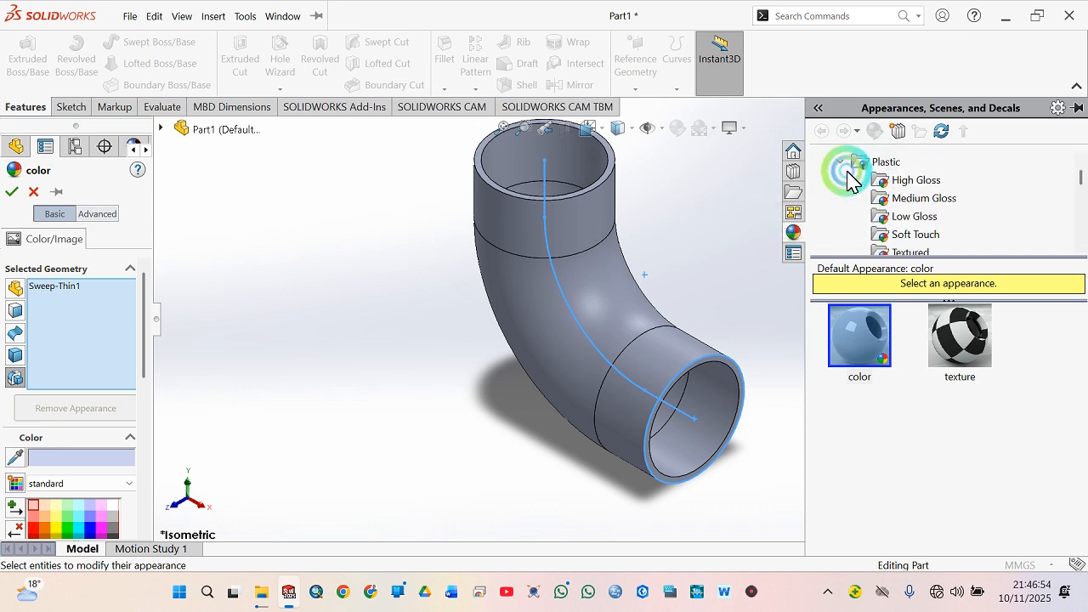
# Step: Examine the appearances offered in the different plastic finish categories, such as EDM, Patterned, Satin Finish and Mesh
pyautogui.click(926, 218)
pyautogui.click(916, 198)
pyautogui.click(914, 184)
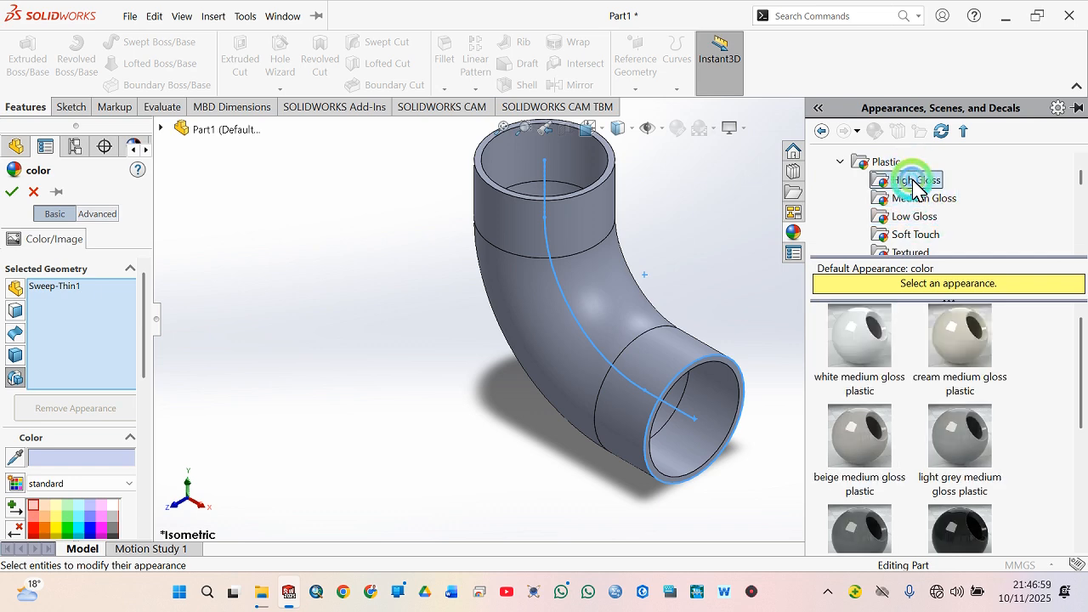
pyautogui.scroll(-2, 914, 184)
pyautogui.click(903, 198)
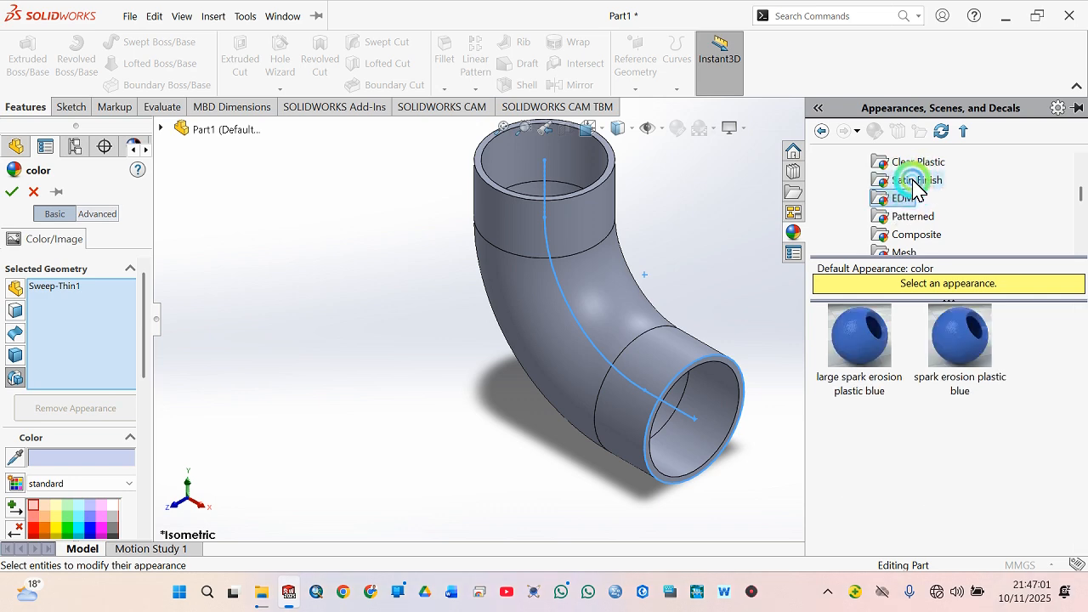
pyautogui.click(914, 182)
pyautogui.click(912, 216)
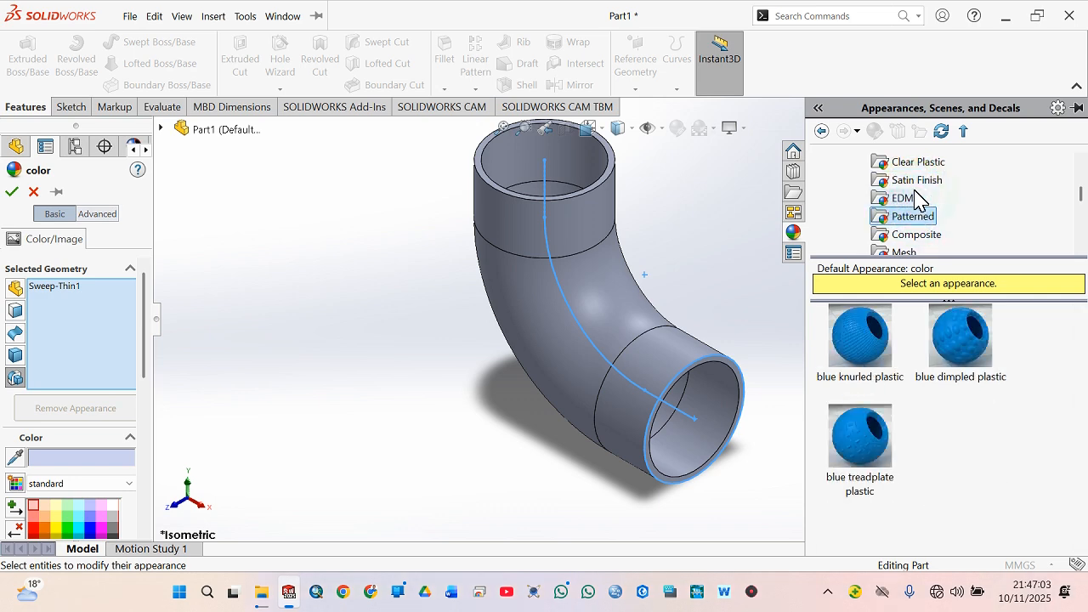
pyautogui.click(916, 181)
pyautogui.scroll(3, 905, 208)
pyautogui.click(889, 202)
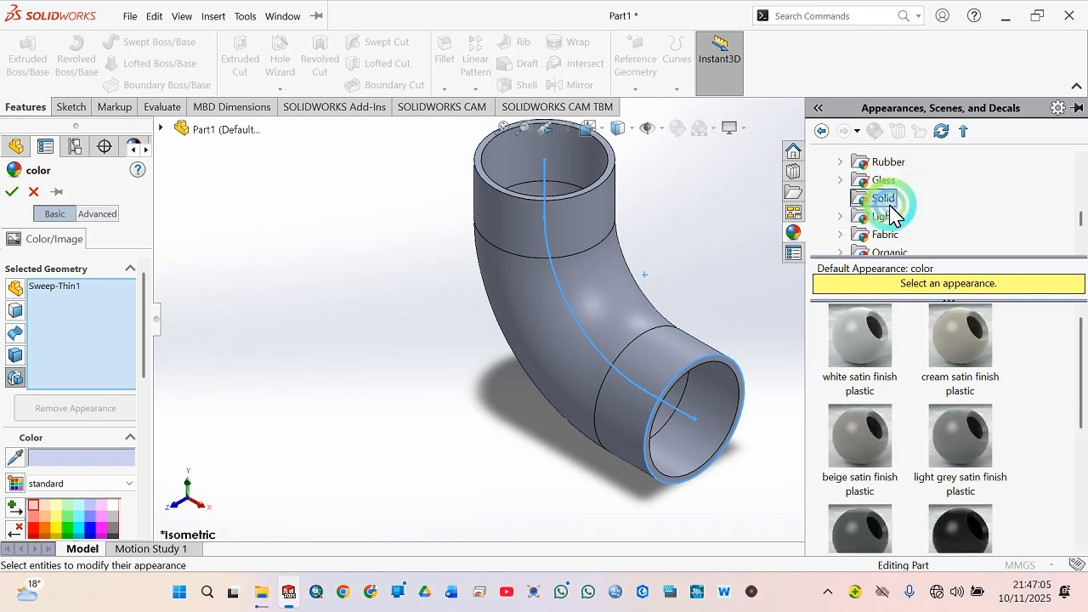
pyautogui.scroll(-3, 893, 212)
pyautogui.click(894, 204)
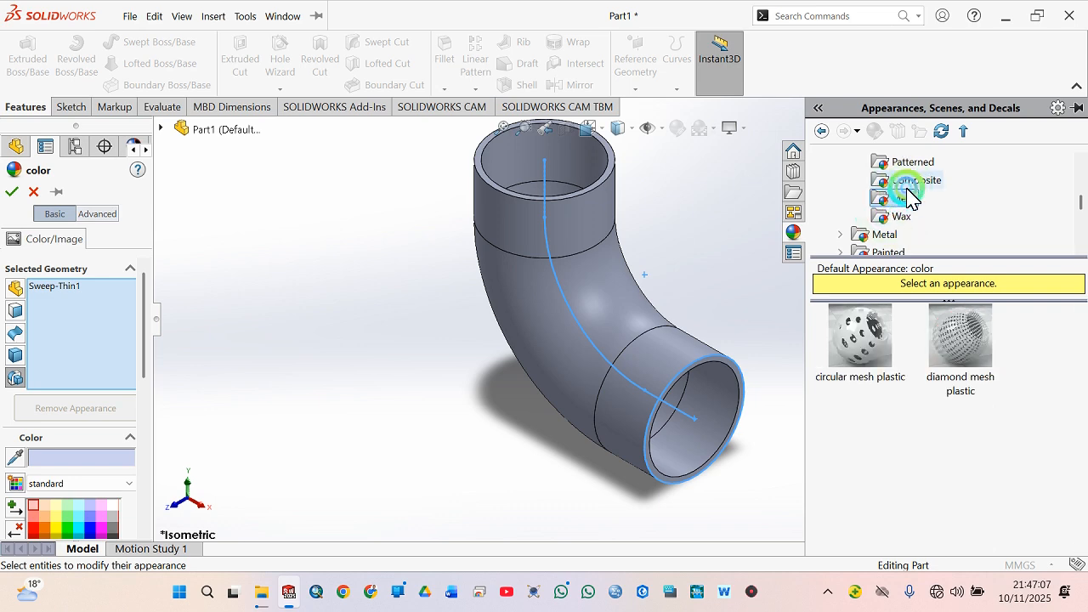
pyautogui.click(905, 181)
pyautogui.scroll(3, 906, 194)
# Step: Apply the white medium gloss plastic appearance to the swept feature
pyautogui.click(909, 200)
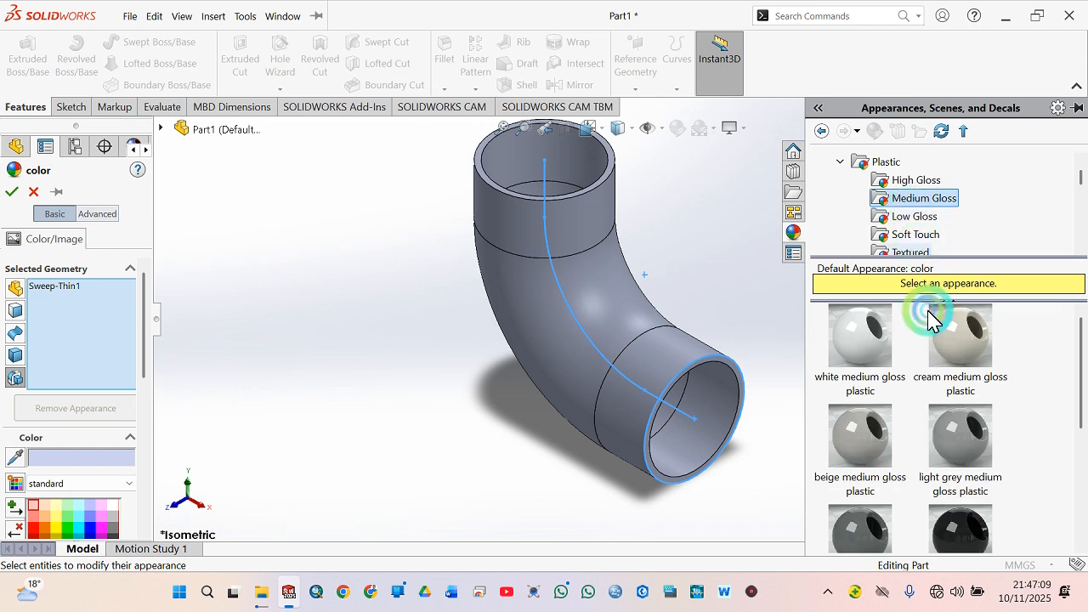
pyautogui.click(962, 349)
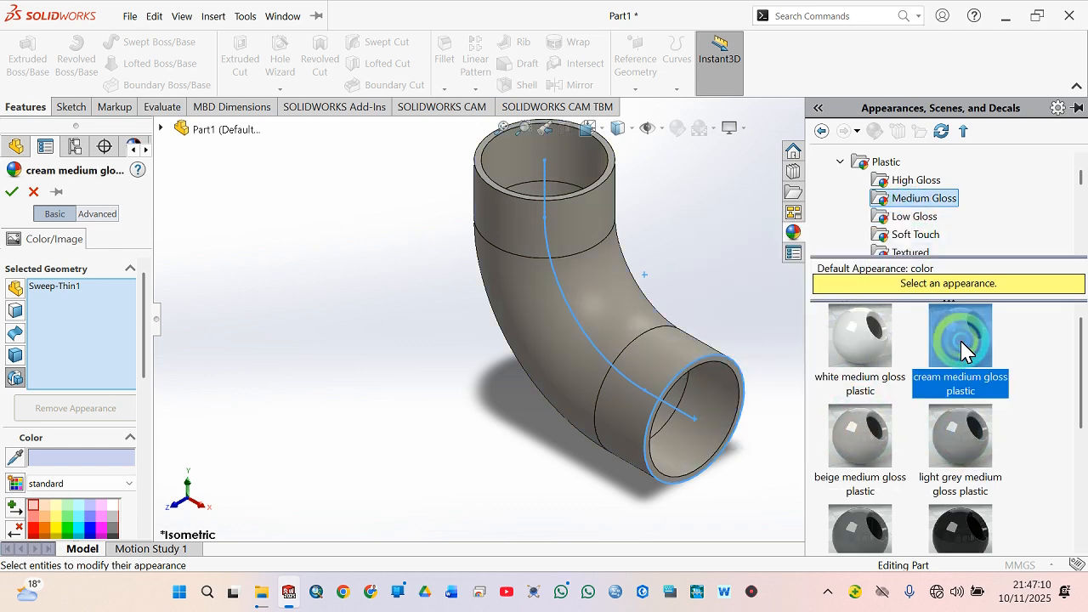
pyautogui.click(853, 354)
pyautogui.click(943, 433)
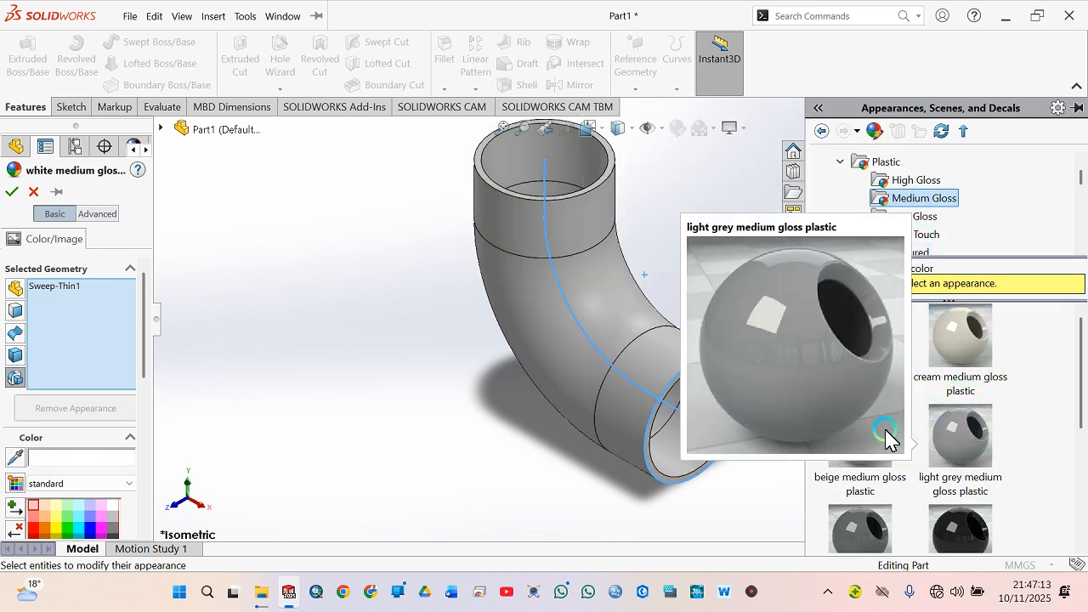
pyautogui.click(12, 192)
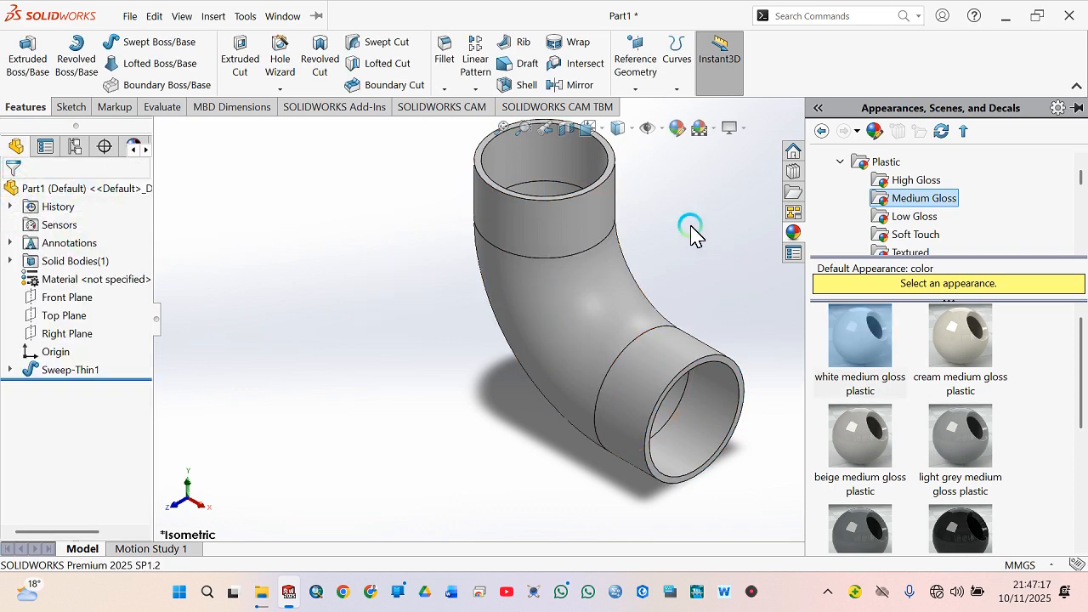
# Step: Show the finished pipe elbow in the isometric view
pyautogui.click(588, 128)
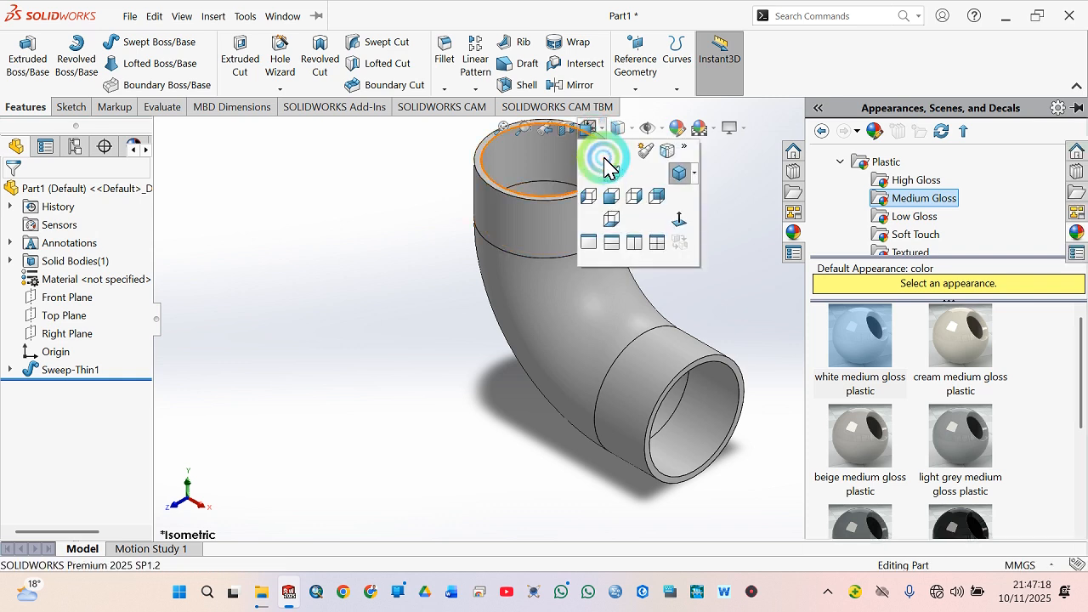
pyautogui.click(681, 174)
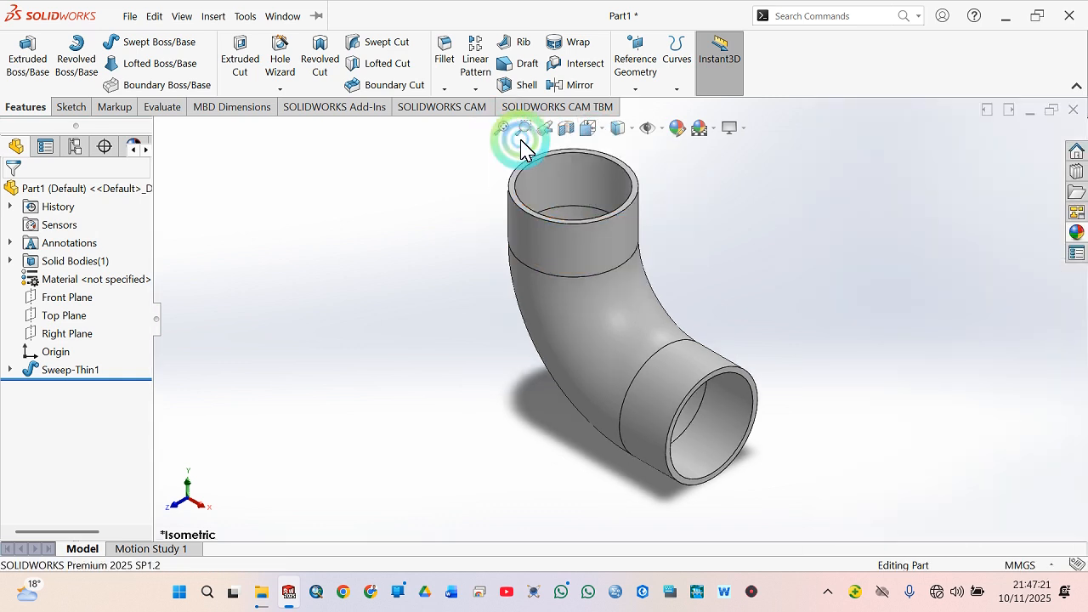
pyautogui.click(765, 293)
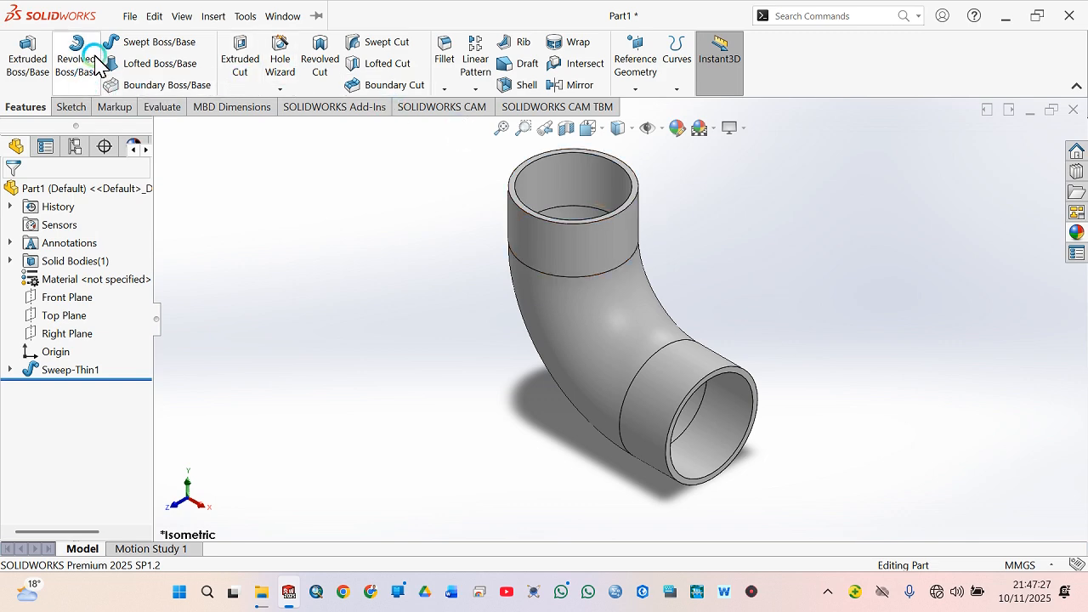
# Step: Save the part under the file name L-bow
pyautogui.click(151, 17)
pyautogui.click(130, 16)
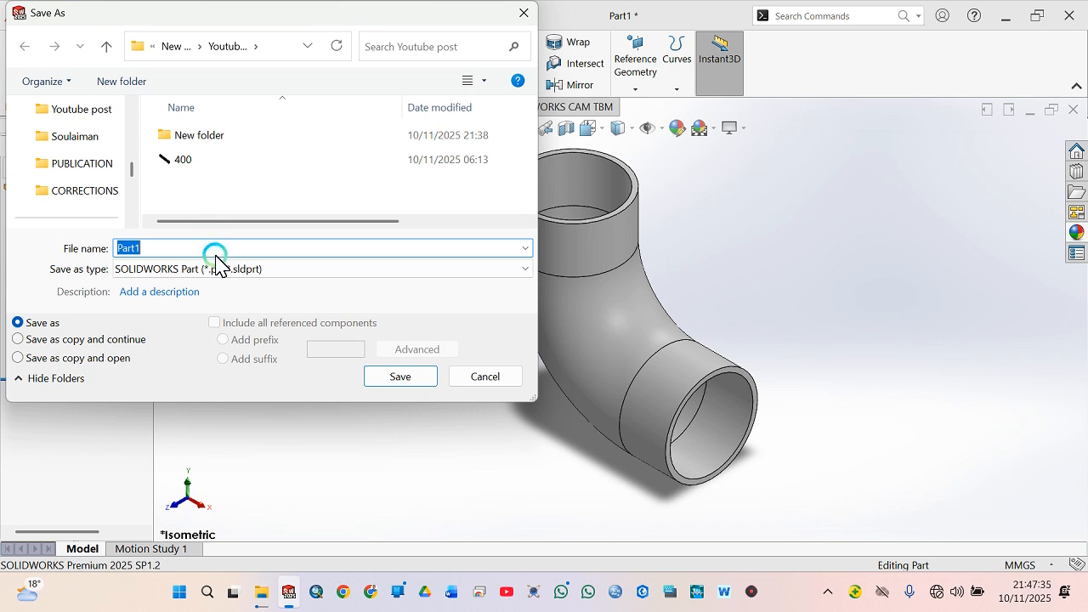
pyautogui.press('capslock')
pyautogui.write('L')
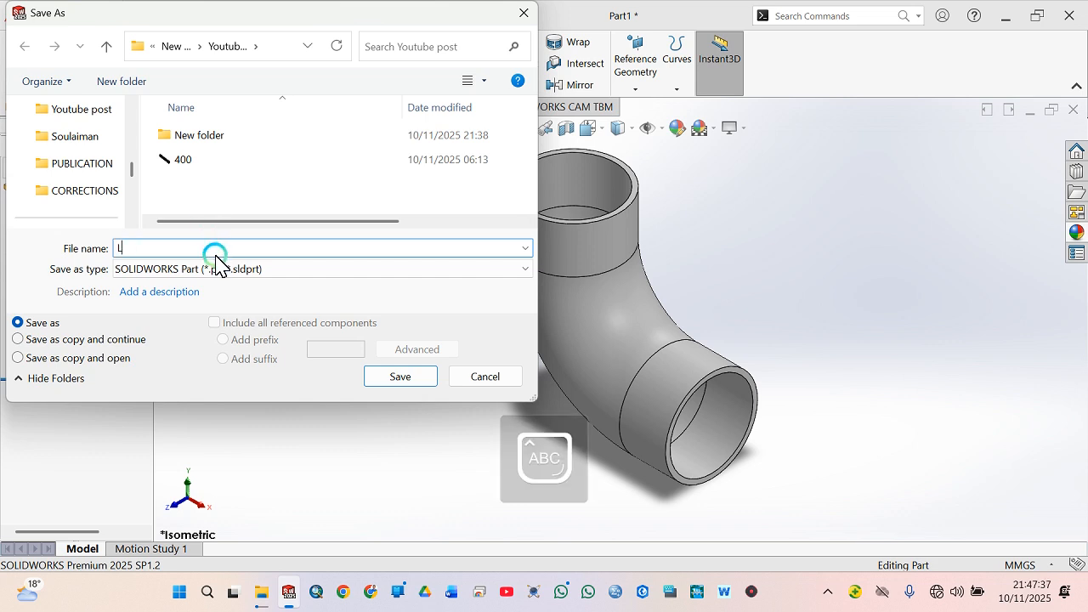
pyautogui.write('-')
pyautogui.press('capslock')
pyautogui.write('B')
pyautogui.press('BackSpace')
pyautogui.press('capslock')
pyautogui.press('capslock')
pyautogui.write('bow')
pyautogui.click(411, 393)
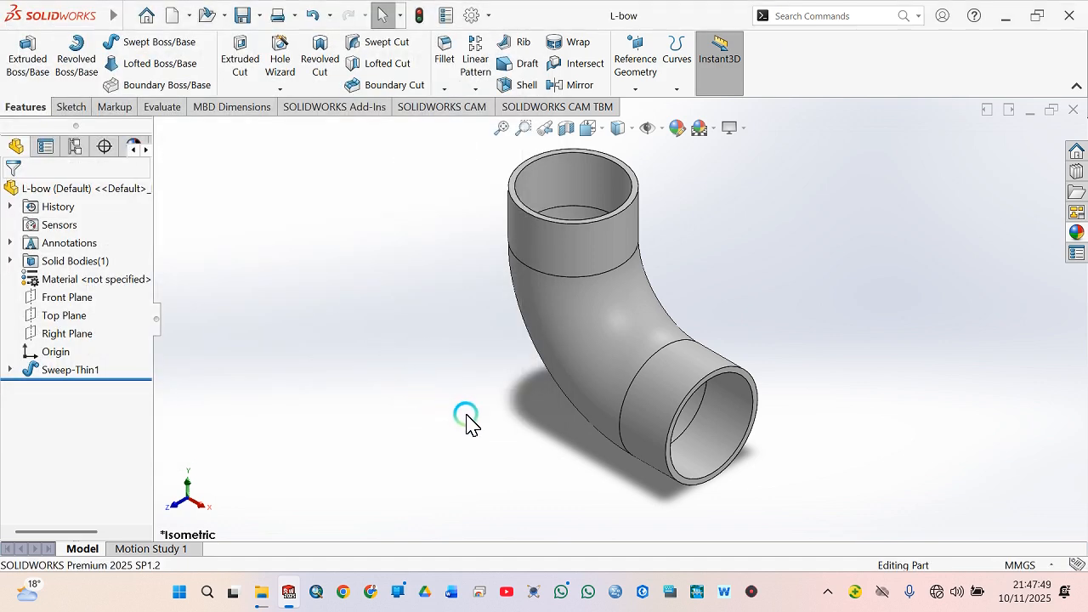
pyautogui.moveTo(4, 10)
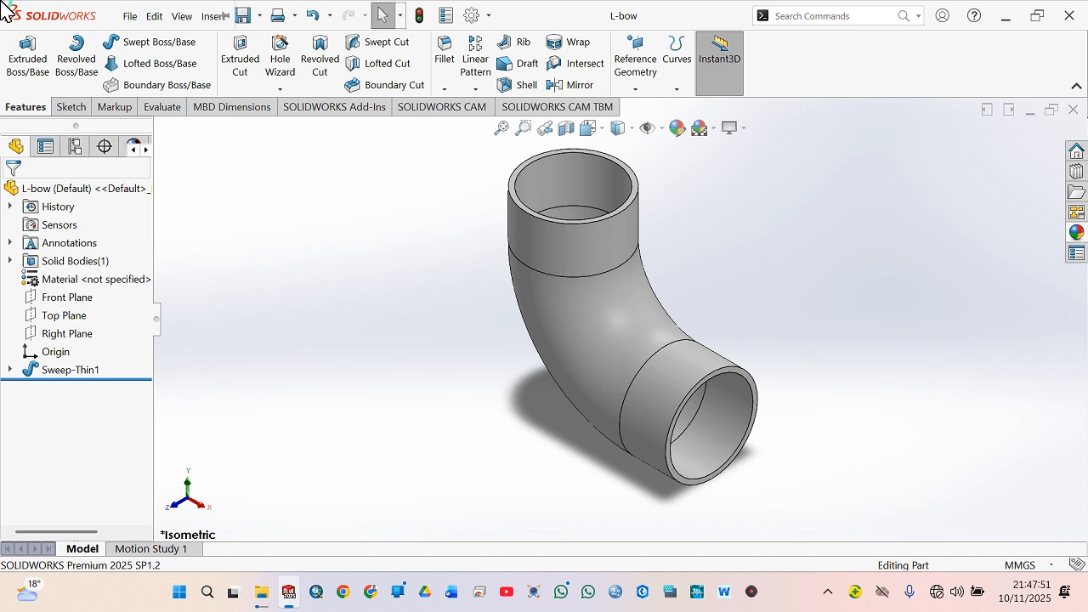